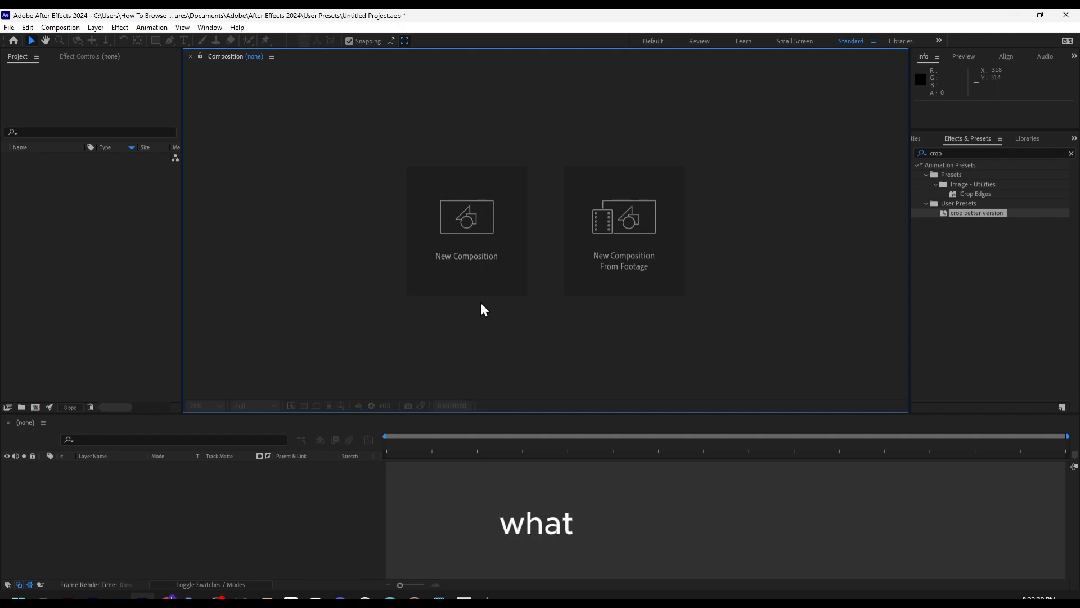
left_click(62, 27)
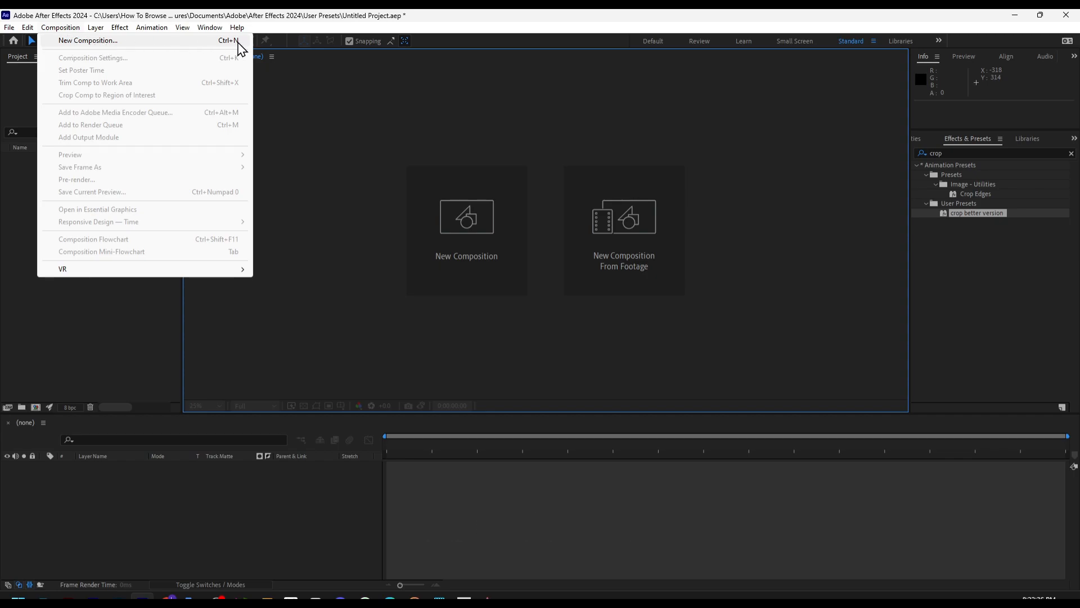
left_click(381, 132)
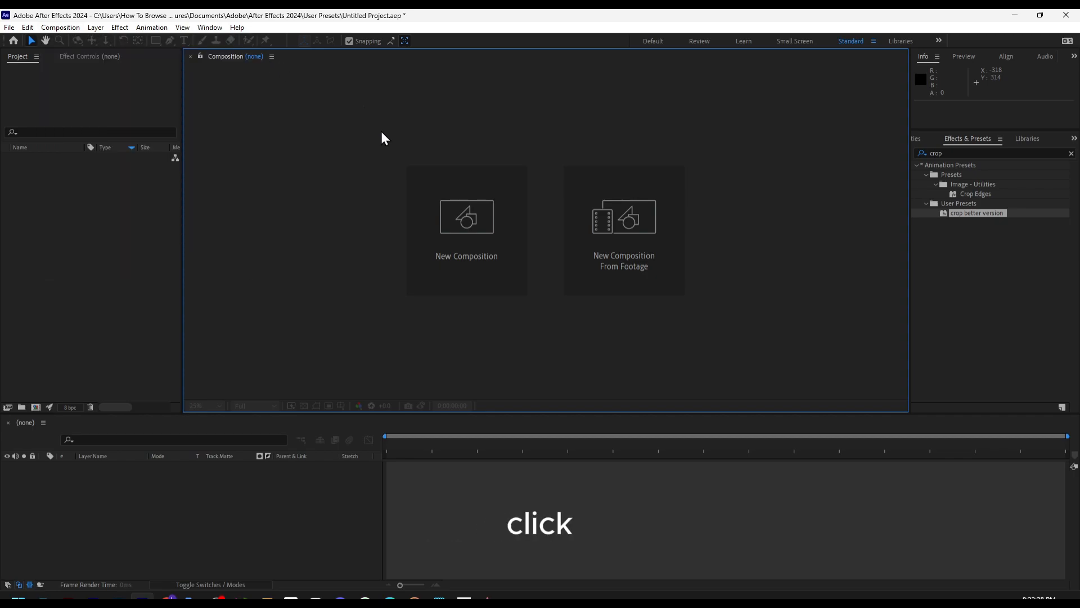
key("ctrl+n")
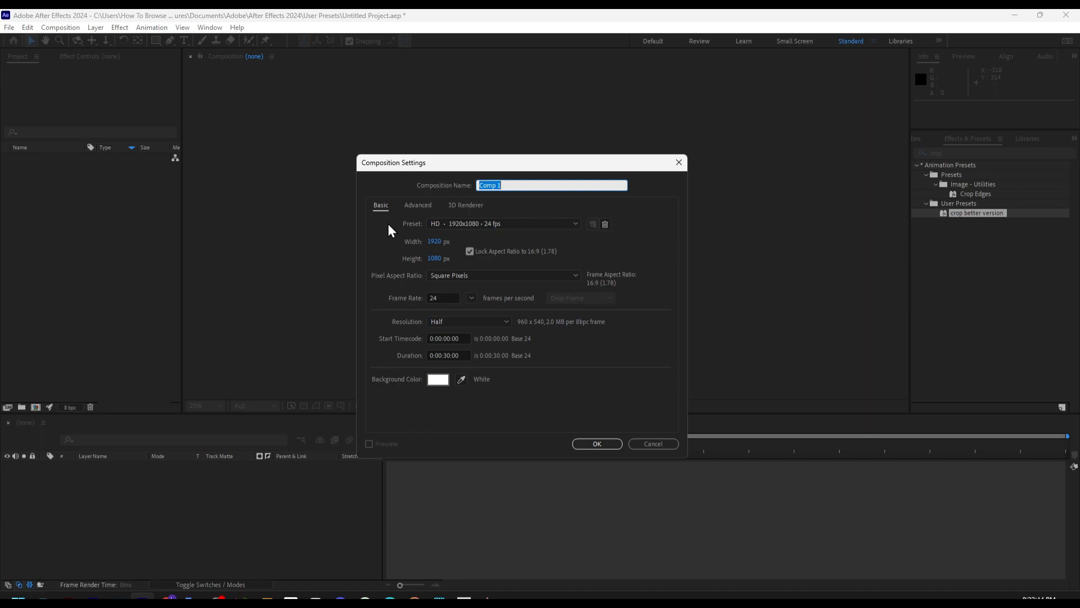
left_click(448, 223)
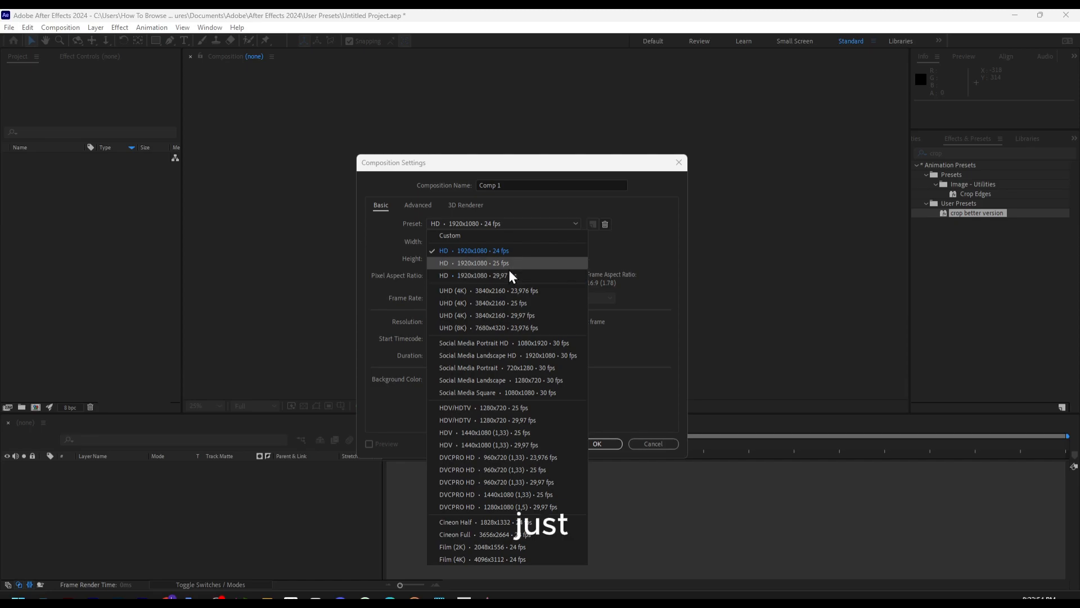
left_click(488, 292)
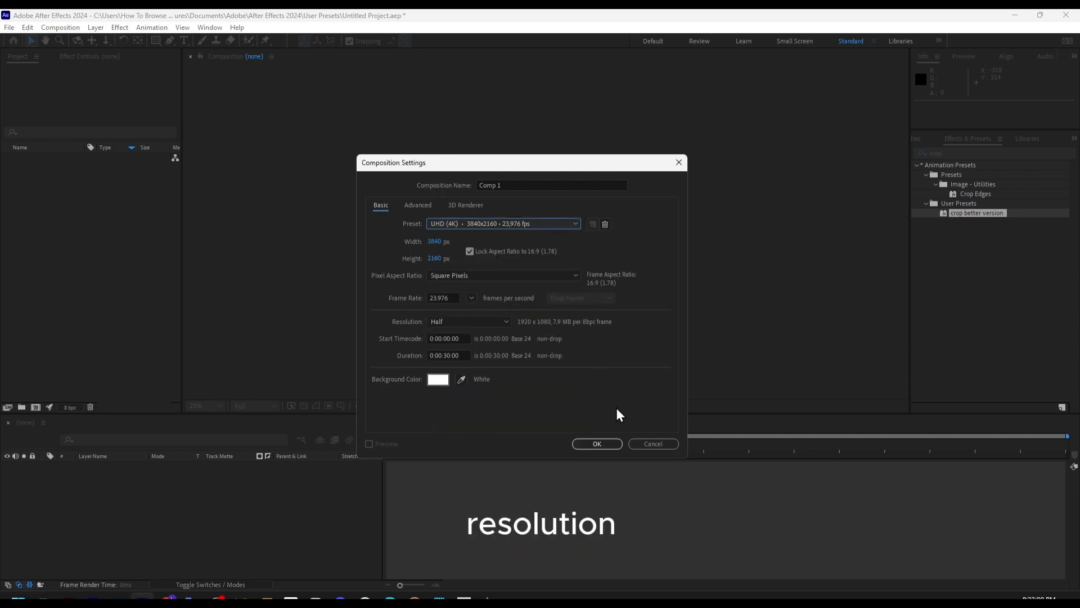
left_click(652, 444)
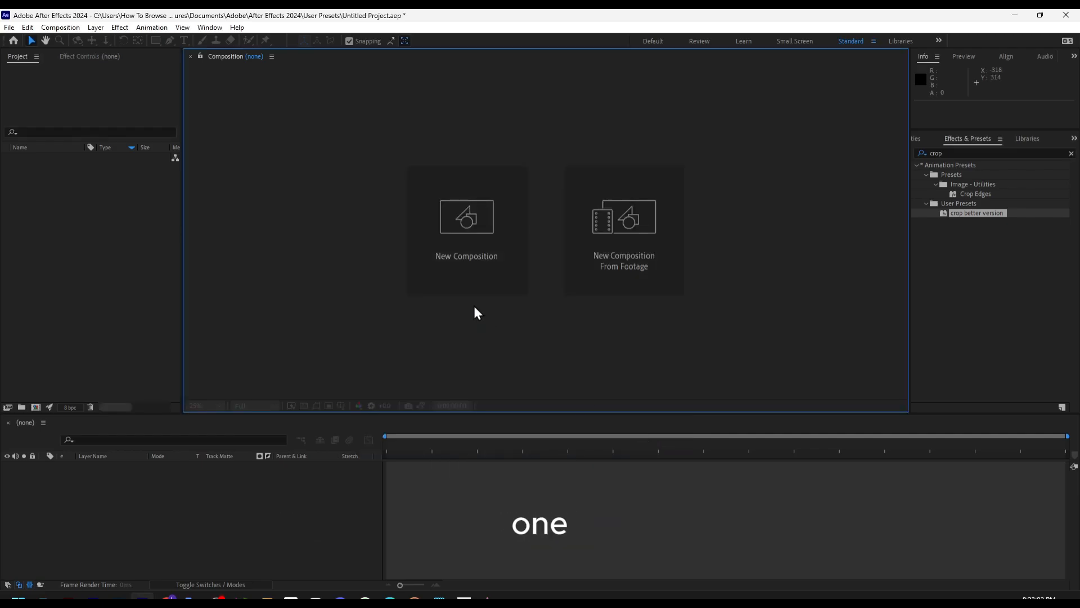
Import the woman MP4 footage and start a new composition with the UHD (4K) 3840x2160, 23,976 fps preset
left_click(101, 229)
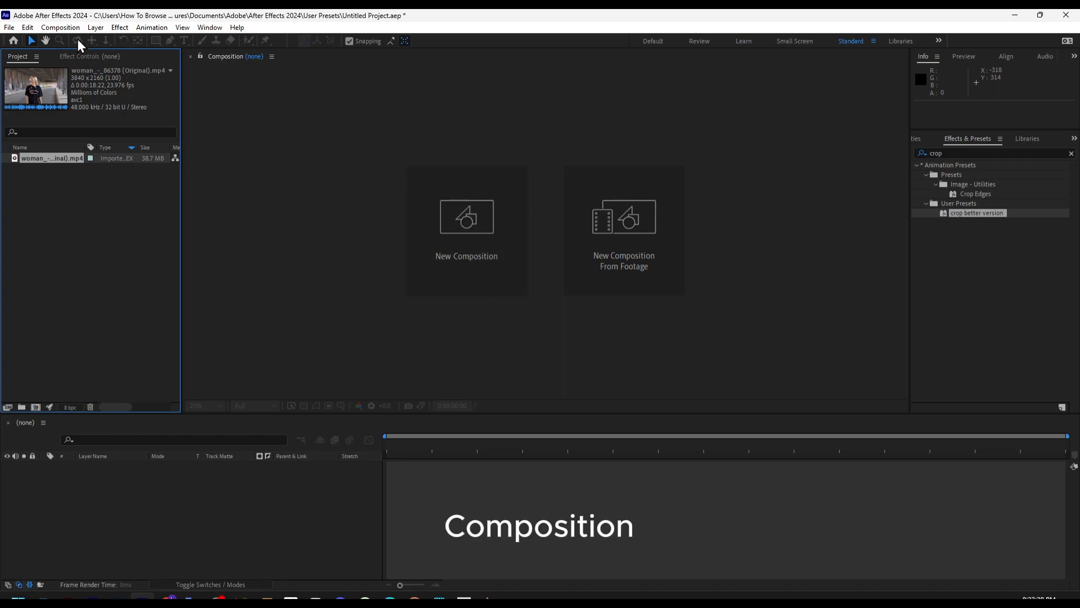
left_click(60, 27)
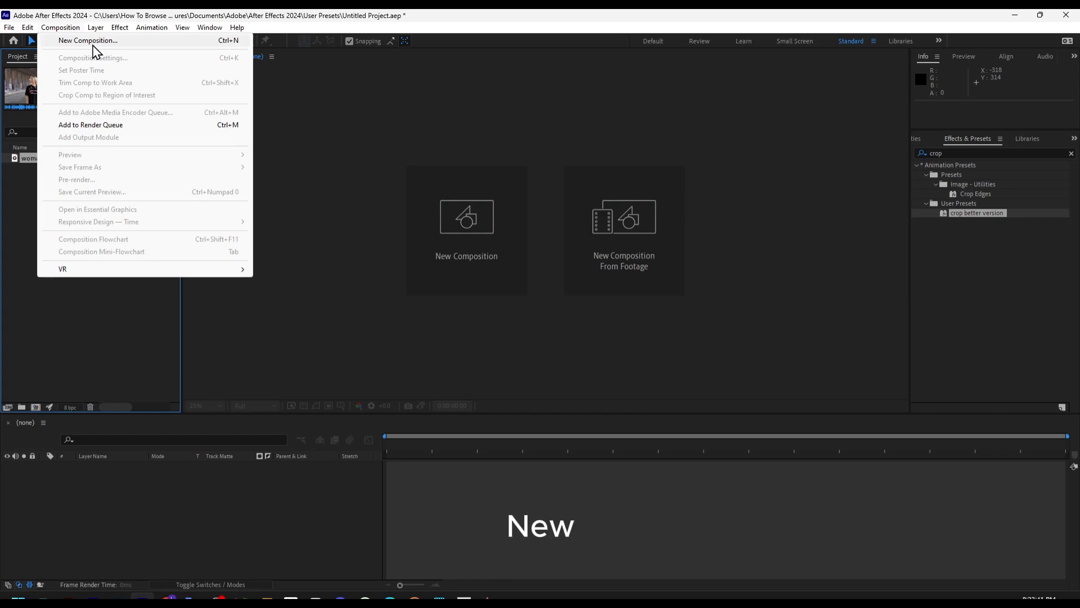
left_click(377, 223)
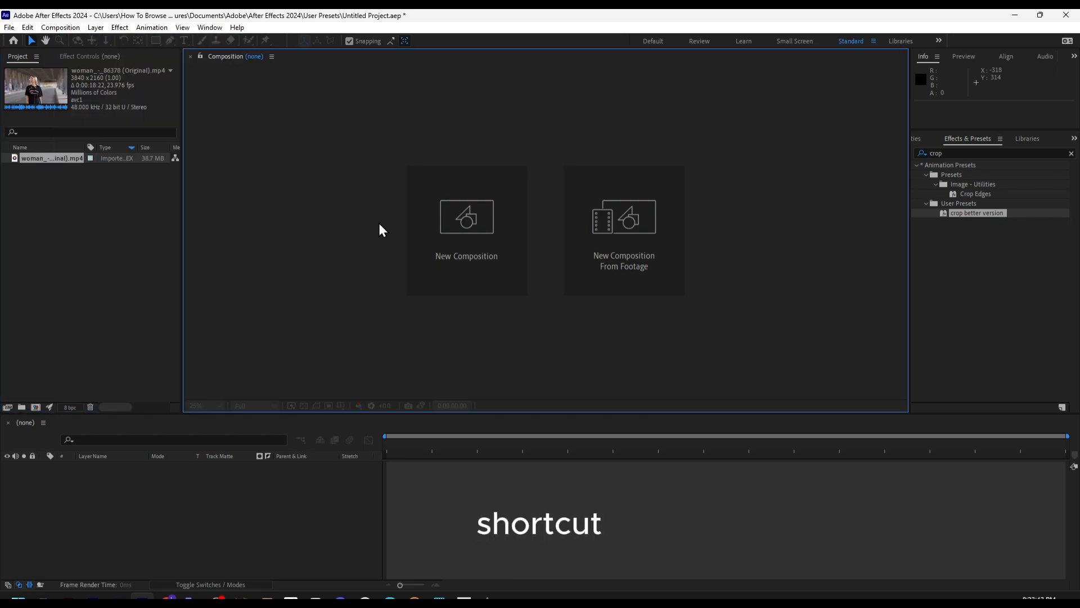
key("ctrl+n")
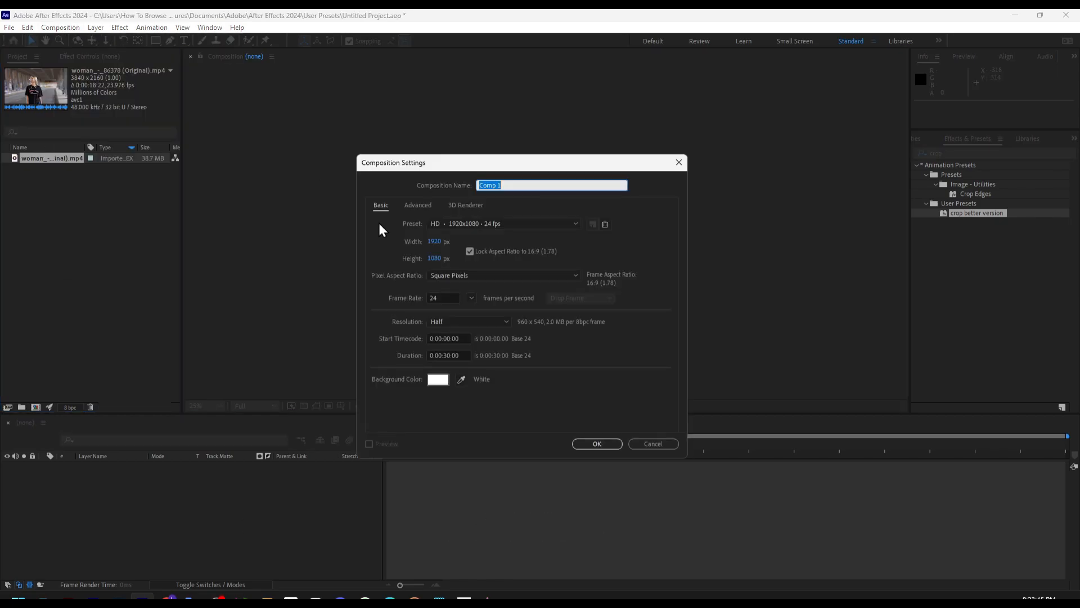
left_click(462, 224)
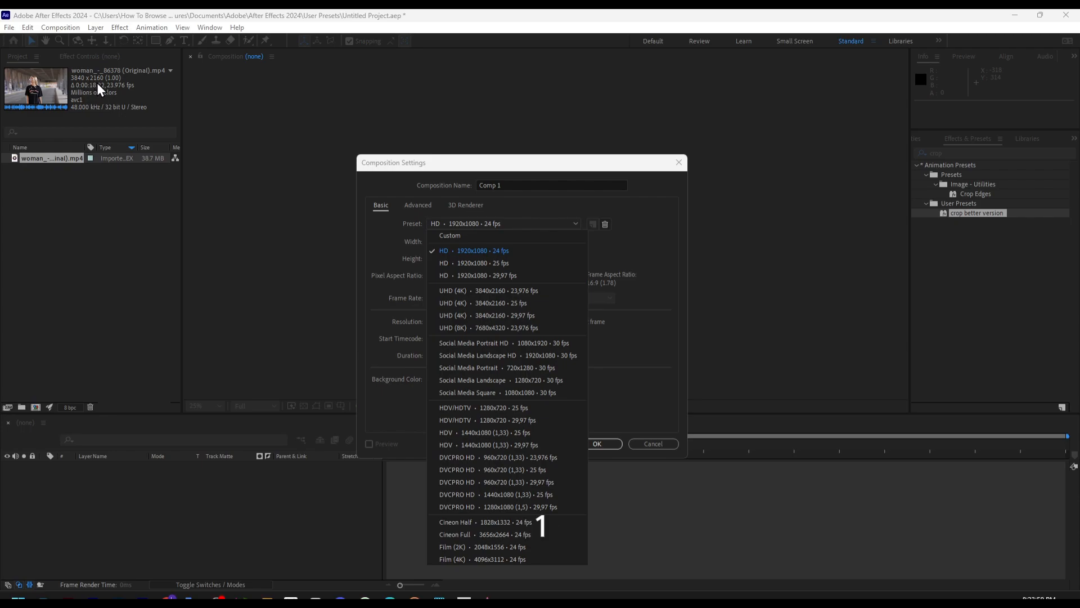
left_click(517, 289)
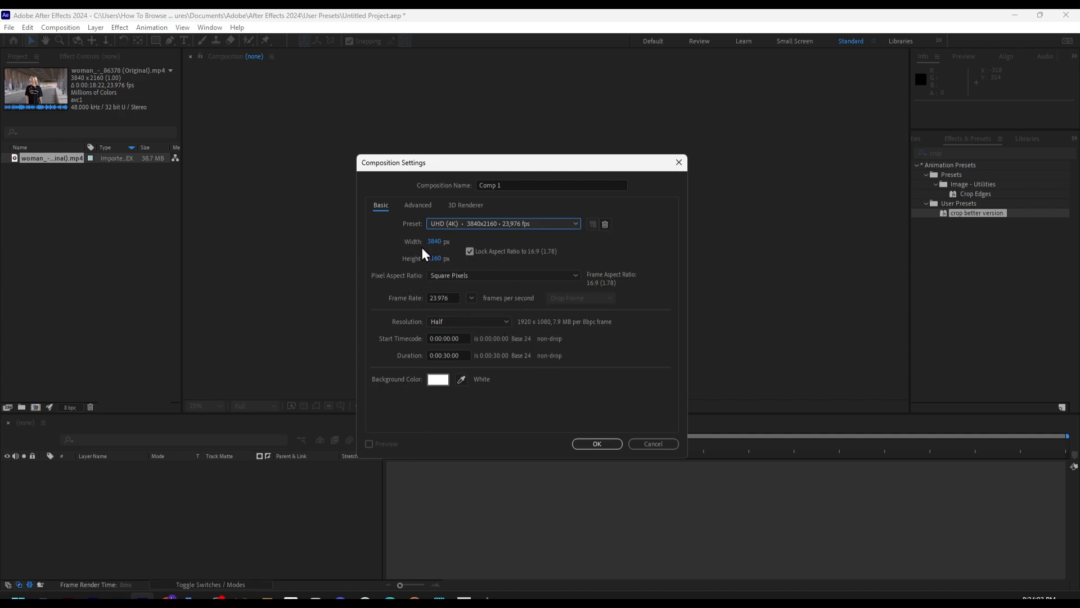
left_click(469, 253)
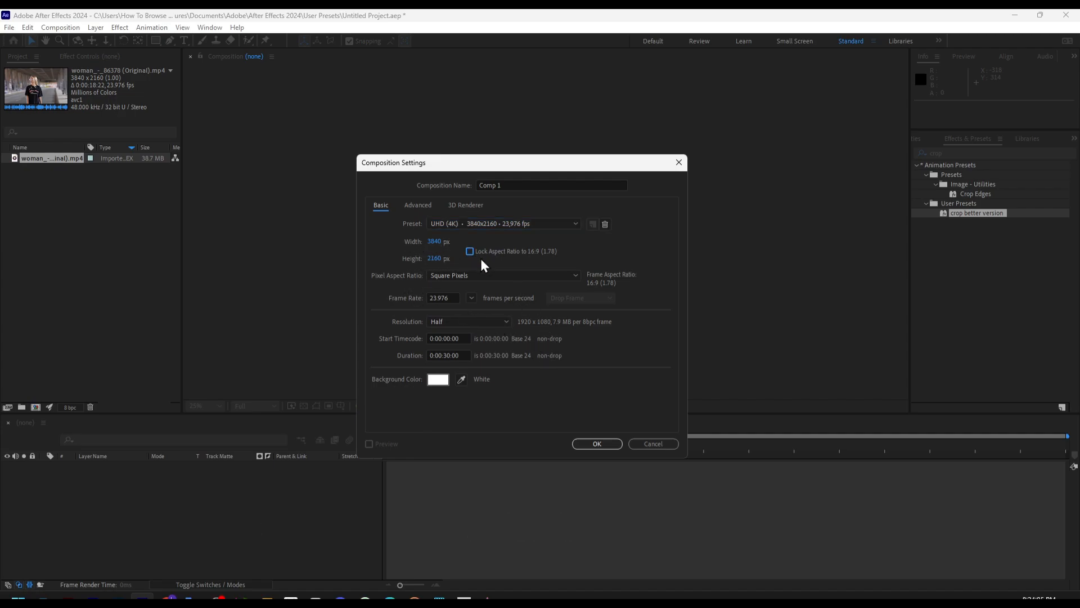
left_click(439, 241)
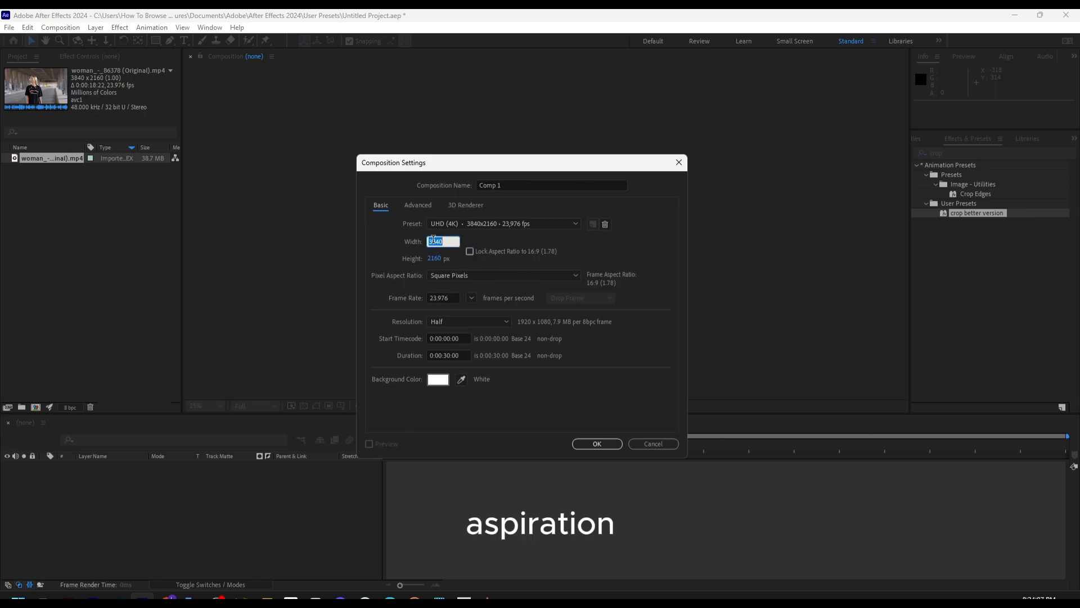
left_click(471, 253)
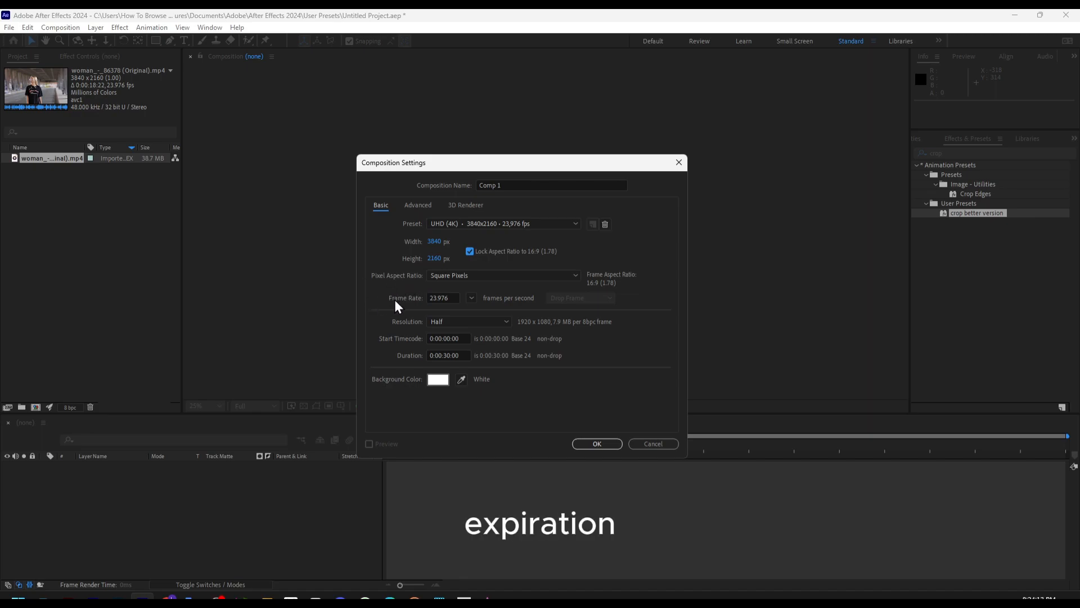
Set the composition's resolution to Full and its duration to 0:00:18:22, and create it
left_click(437, 321)
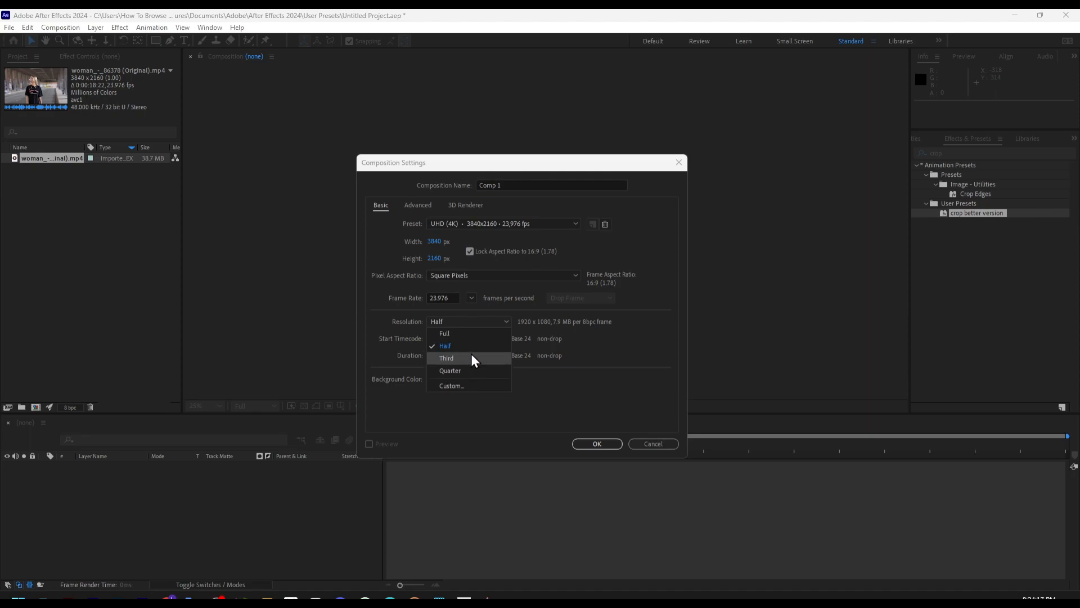
left_click(457, 333)
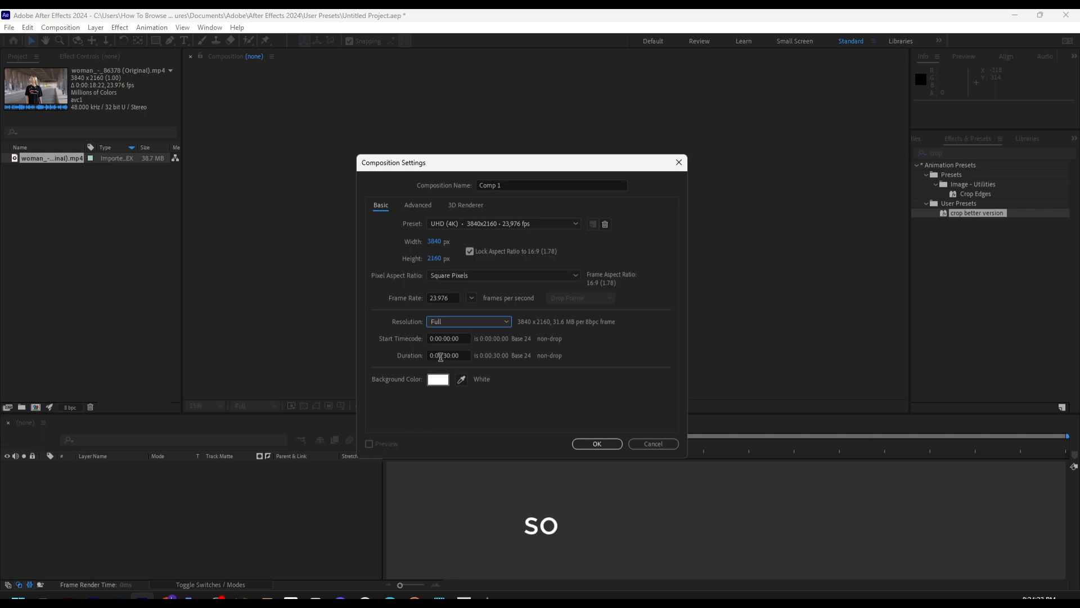
left_click_drag(447, 356, 470, 353)
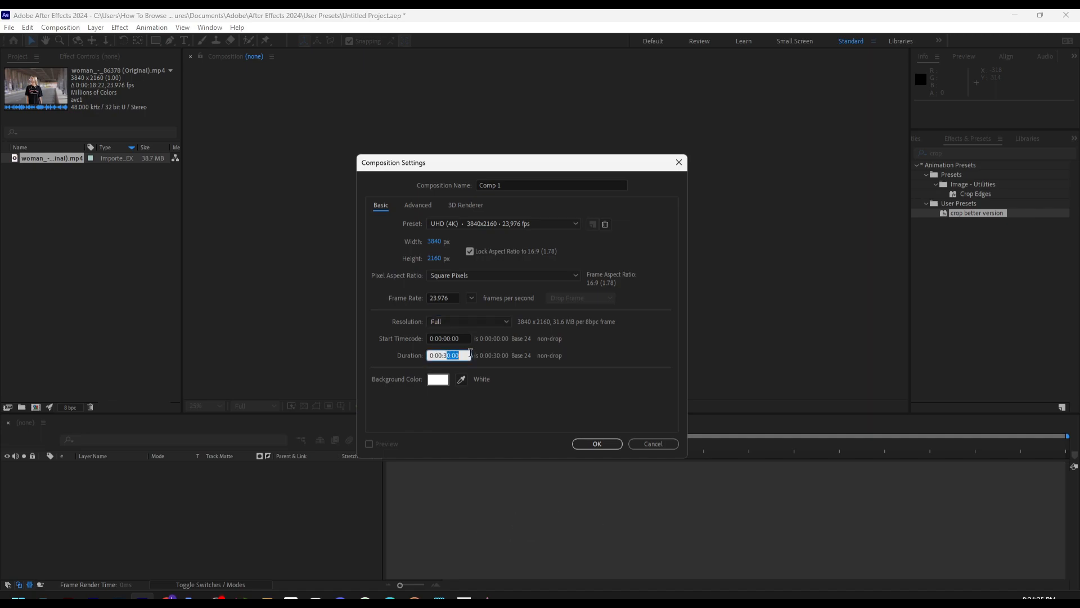
key("BackSpace")
key("BackSpace")
type("18:22")
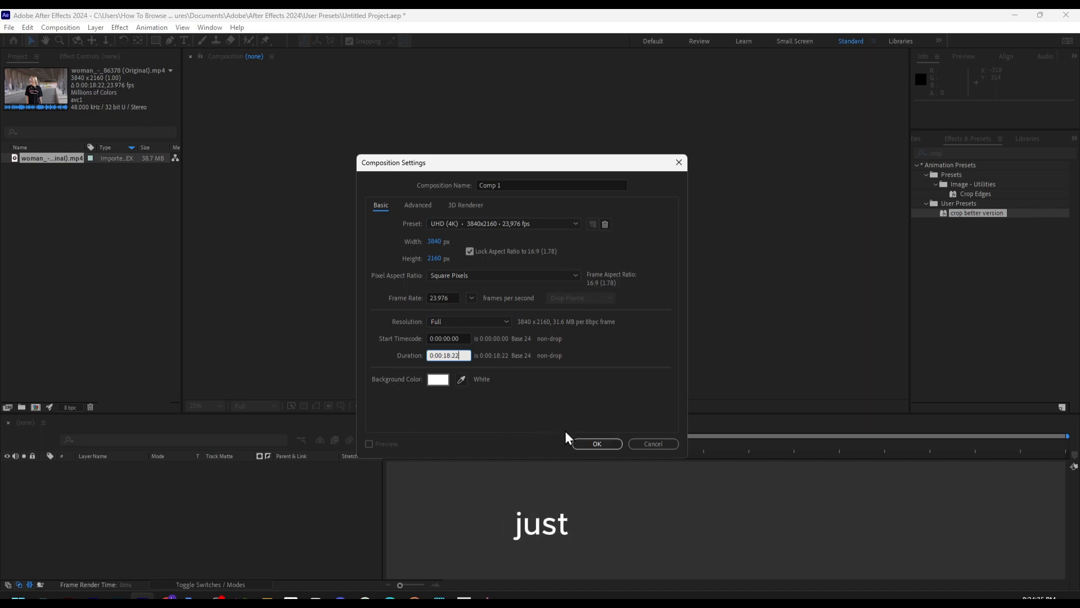
left_click(595, 444)
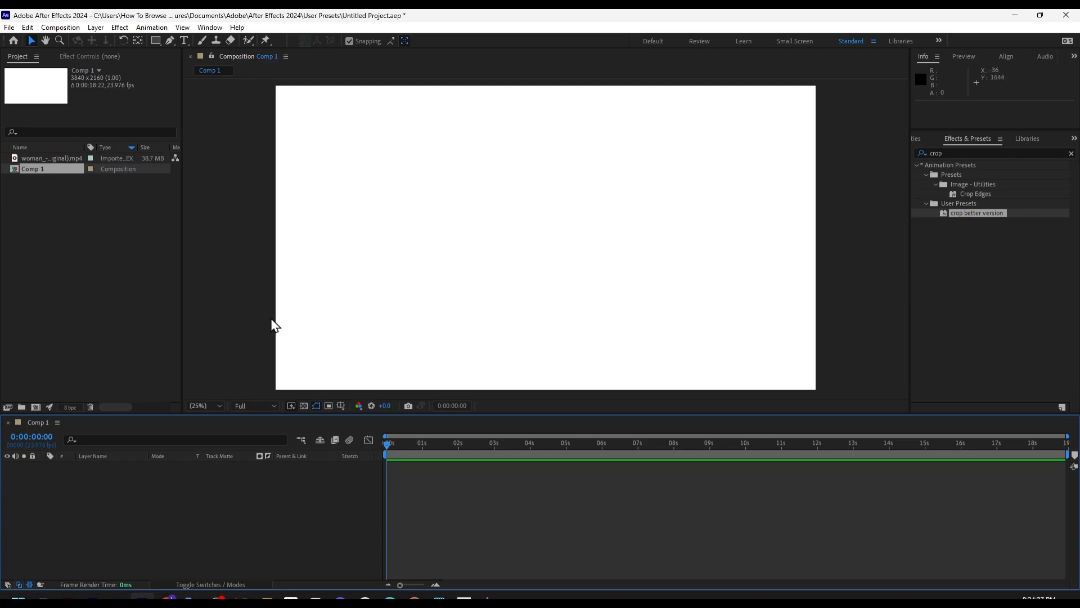
Add the woman MP4 footage as a layer to the Comp 1 timeline
left_click_drag(390, 444, 497, 444)
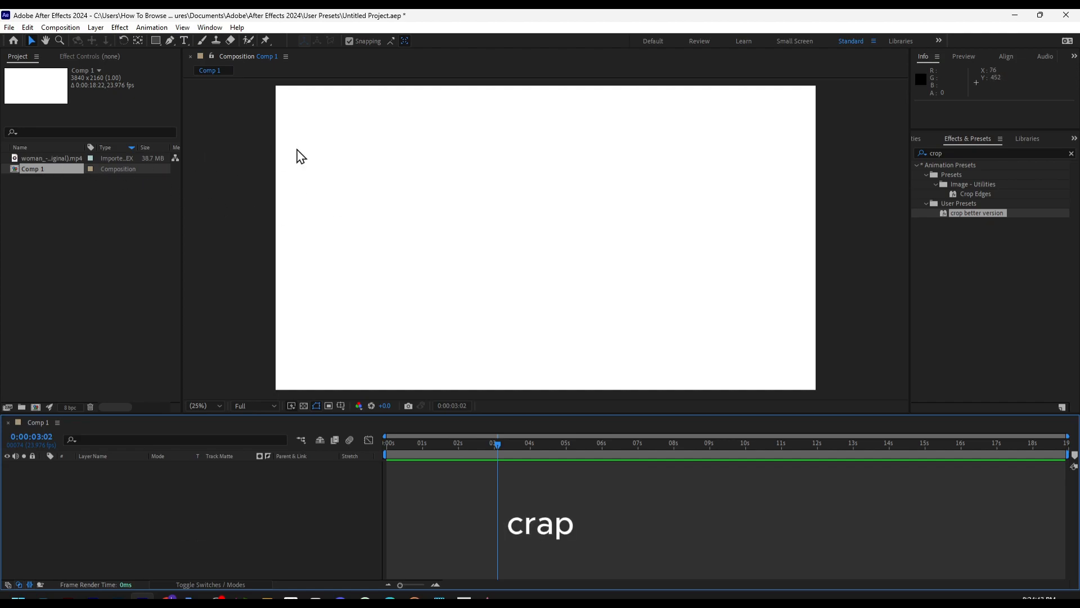
left_click(367, 122)
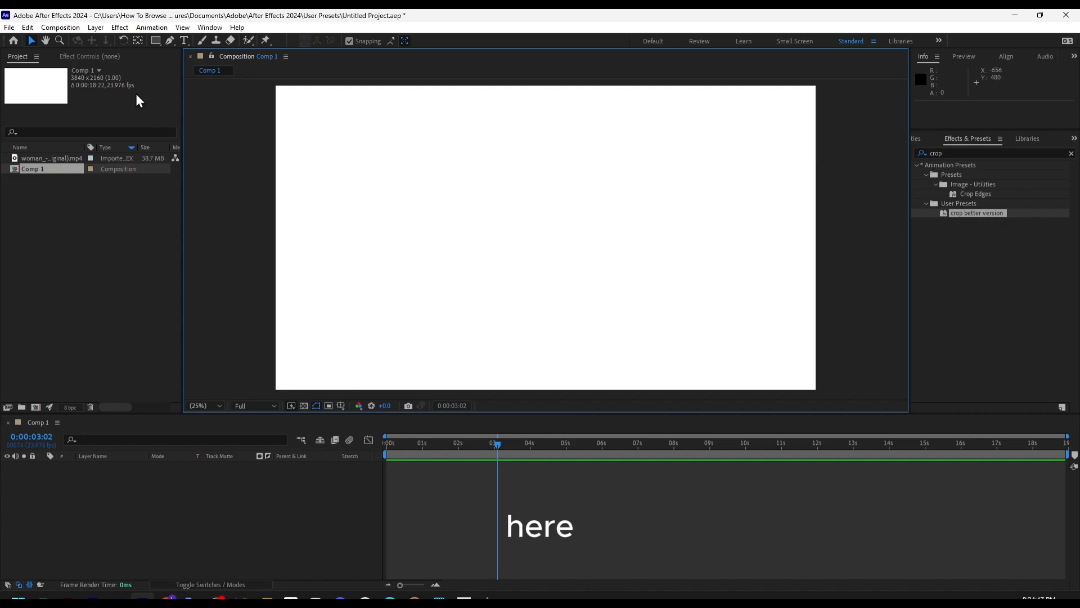
left_click(35, 170)
left_click_drag(44, 159, 120, 483)
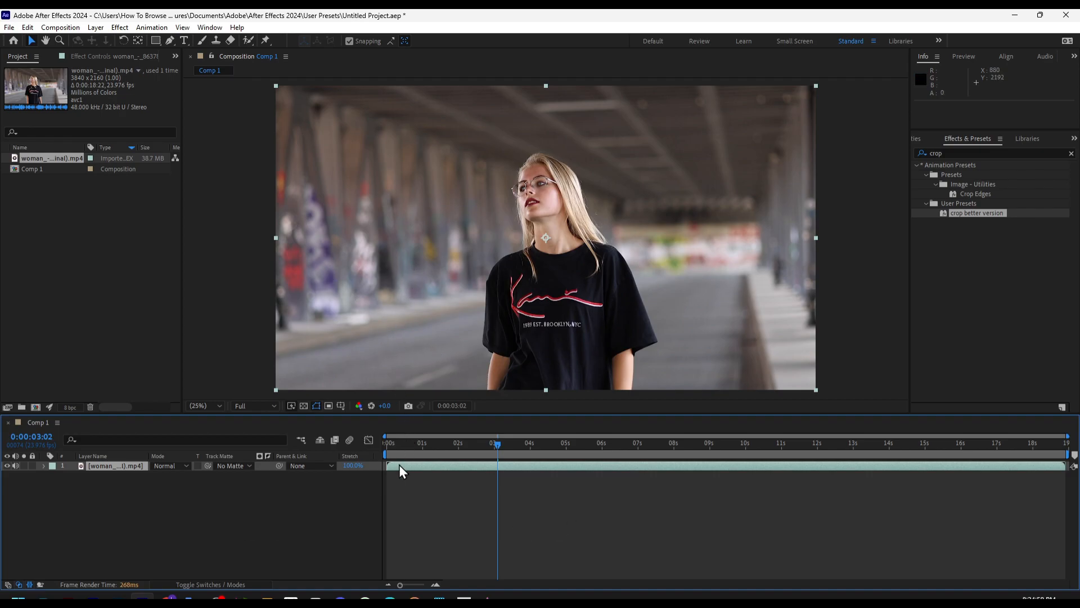
Shift the clip about 3 seconds earlier in the timeline and trim its end to just before the 6-second mark
left_click_drag(390, 467, 490, 465)
left_click_drag(520, 466, 414, 469)
left_click_drag(953, 466, 594, 460)
Preview the trimmed clip briefly from about 2 seconds and again from about 0:00:00:15
left_click_drag(498, 444, 457, 454)
key("space")
key("space")
key("space")
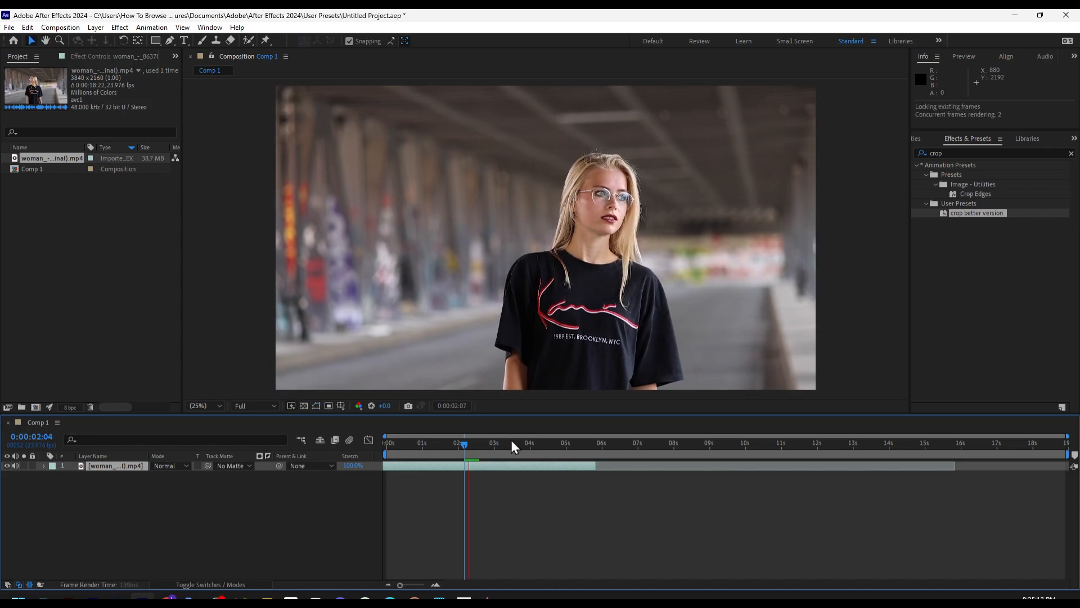
left_click_drag(480, 458, 409, 458)
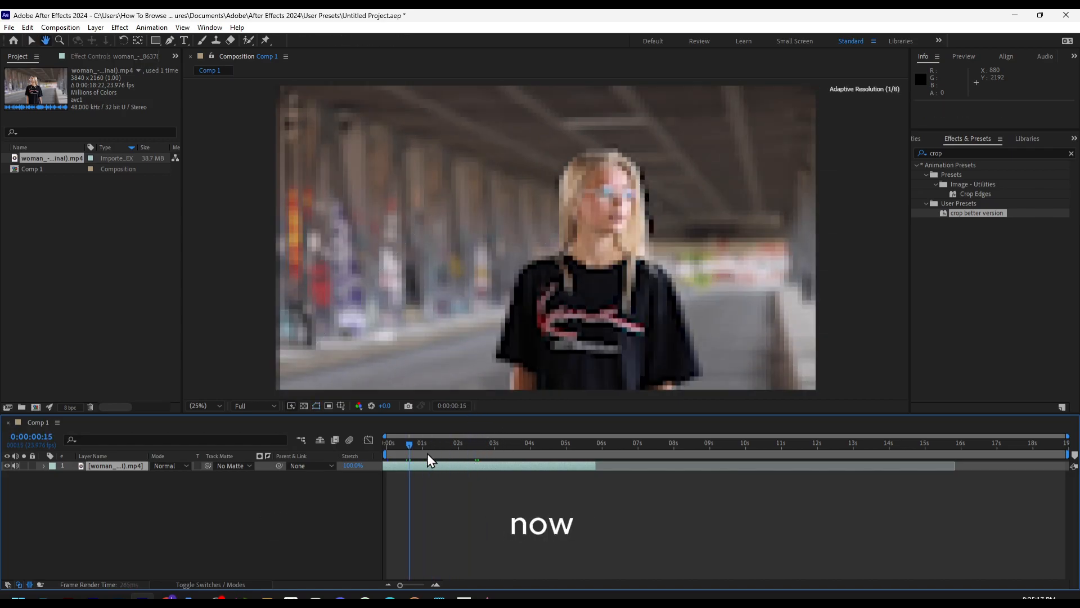
key("space")
key("space")
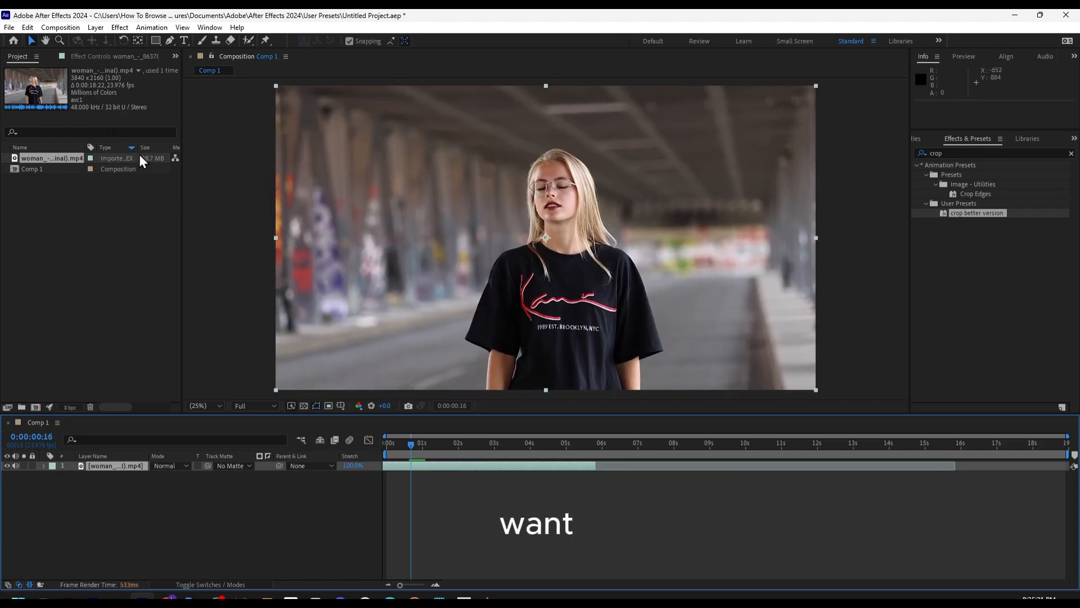
Split the clip's layer at 0:00:01:23
left_click(33, 29)
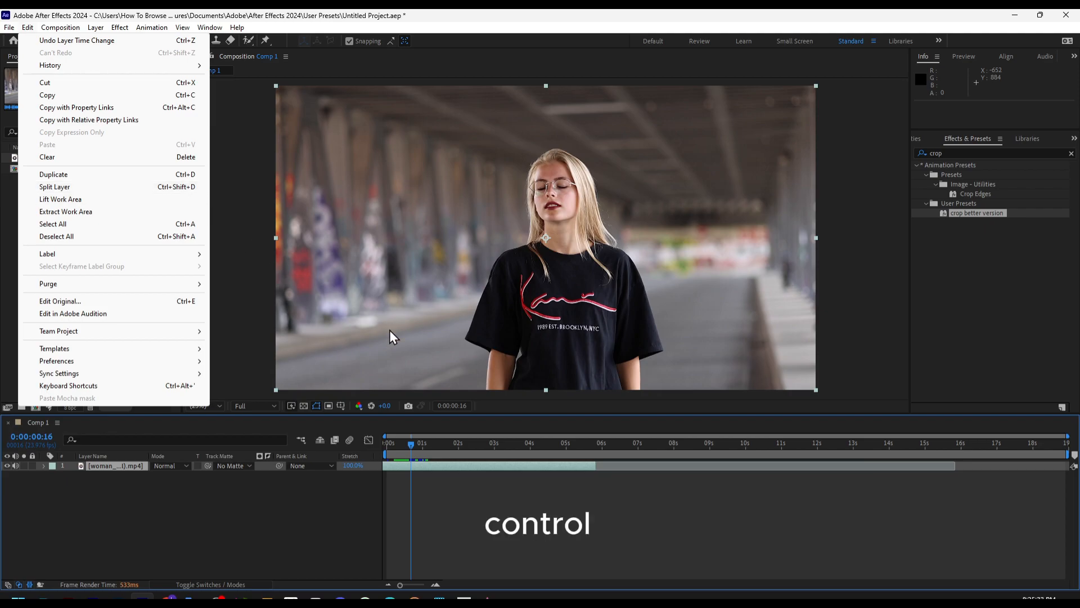
left_click_drag(422, 453, 457, 453)
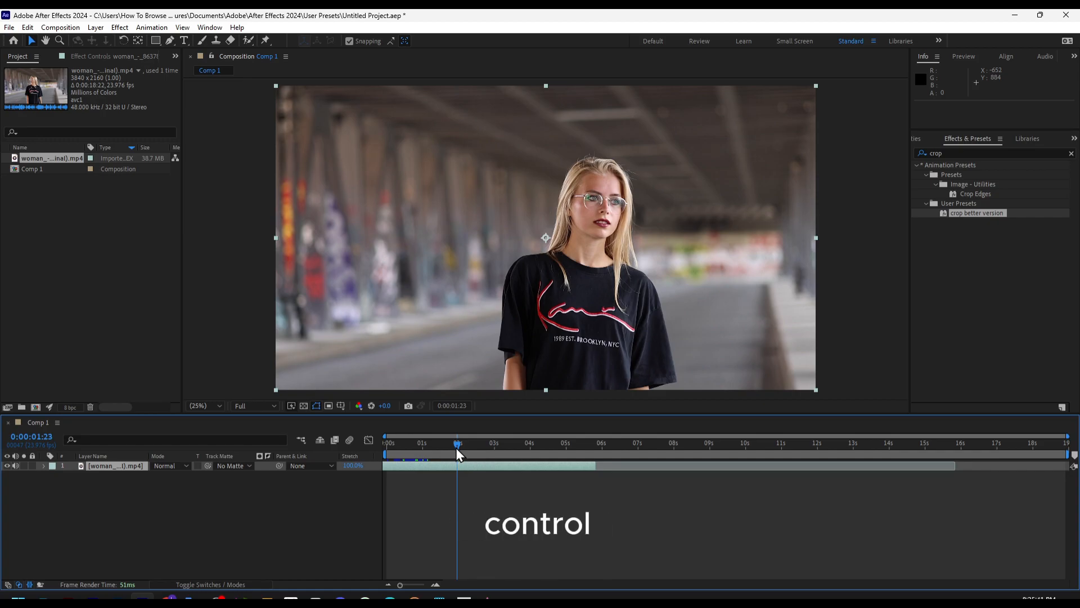
key("ctrl+shift+d")
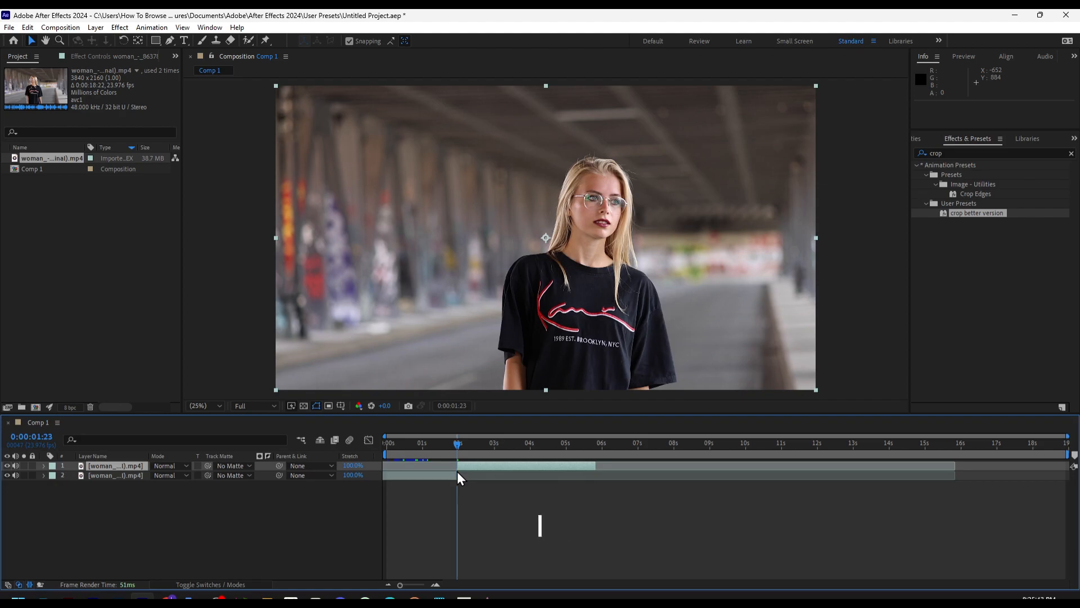
Slide the upper split segment earlier in the timeline to start at 0:00:01:12, overlapping the lower segment
mouse_move(465, 469)
left_mouse_down()
mouse_move(482, 468)
mouse_move(441, 472)
mouse_move(473, 476)
left_mouse_up()
left_click(490, 469)
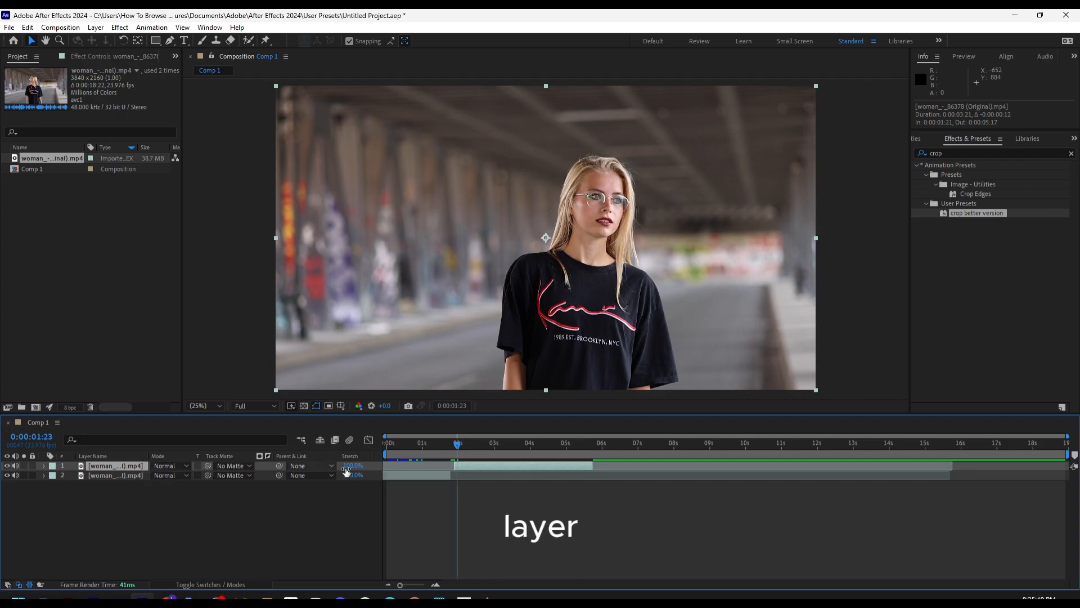
left_click_drag(480, 473, 470, 471)
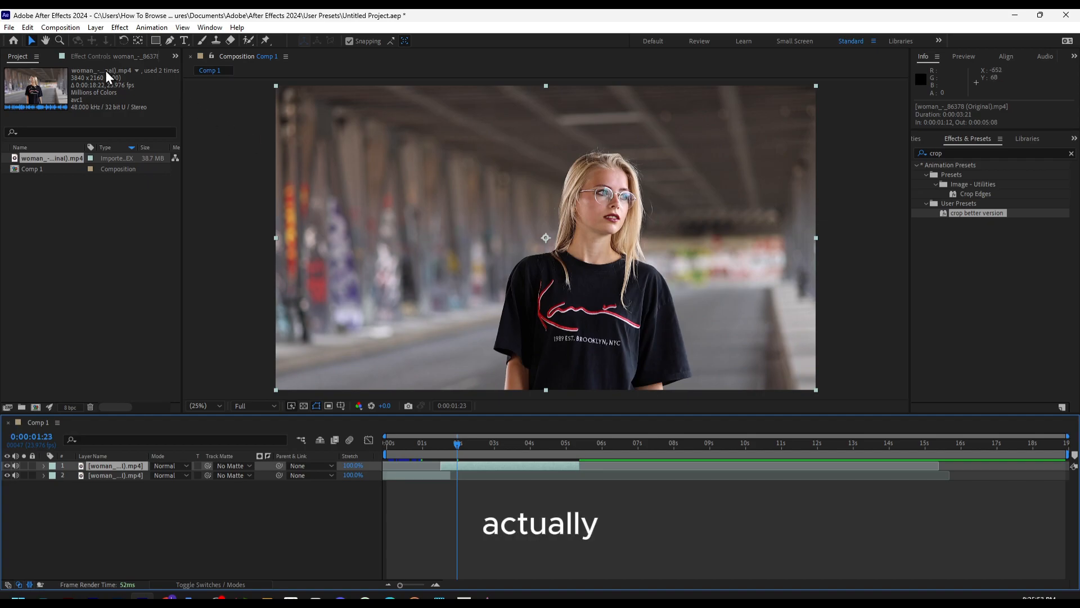
Scale the upper clip down to about half its size in the composition
left_click(311, 163)
left_click_drag(276, 87, 426, 170)
left_click_drag(476, 208, 514, 231)
Slide the upper clip to the beginning of the timeline and place its picture over the upper-left part of the frame
left_click_drag(456, 445, 400, 475)
left_click_drag(517, 265, 322, 168)
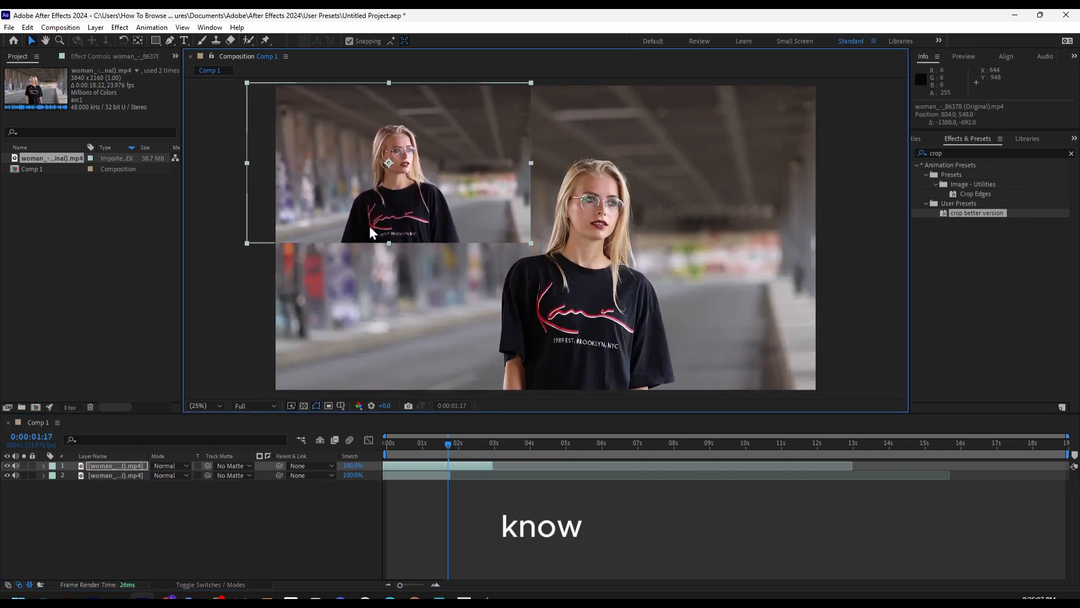
left_click_drag(413, 163, 355, 164)
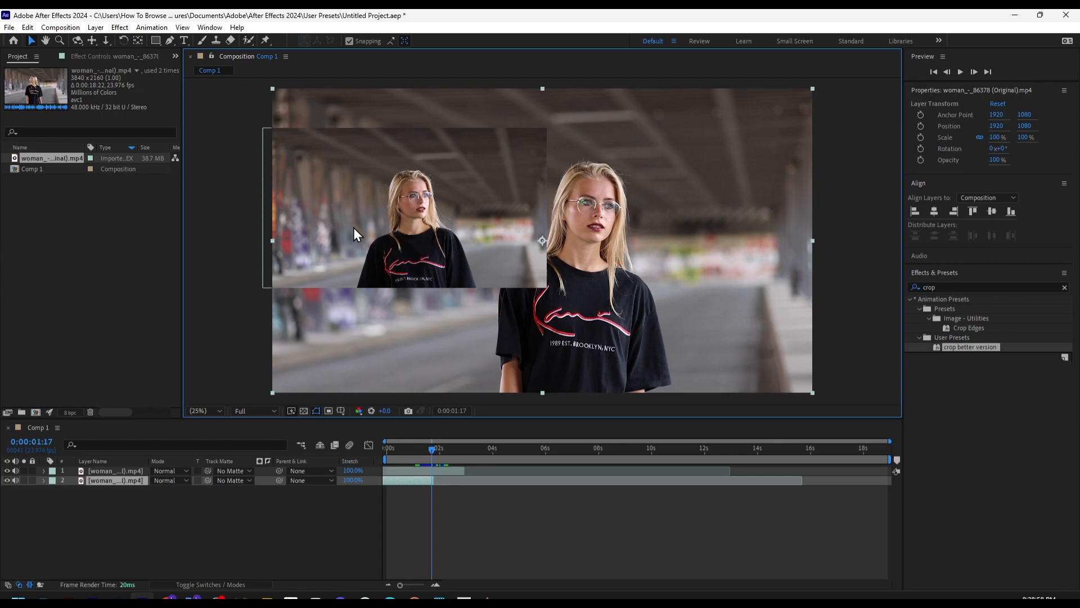
Try shifting the full-size lower clip slightly toward the frame's left edge, and undo the move
mouse_move(369, 177)
left_mouse_down()
mouse_move(406, 176)
mouse_move(369, 174)
left_mouse_up()
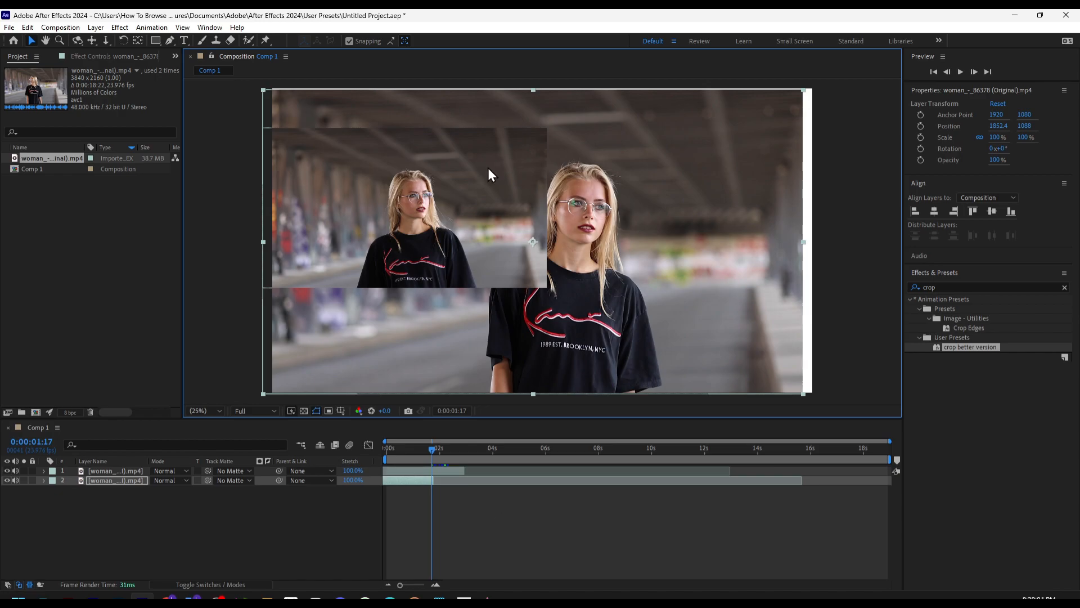
key("ctrl+z")
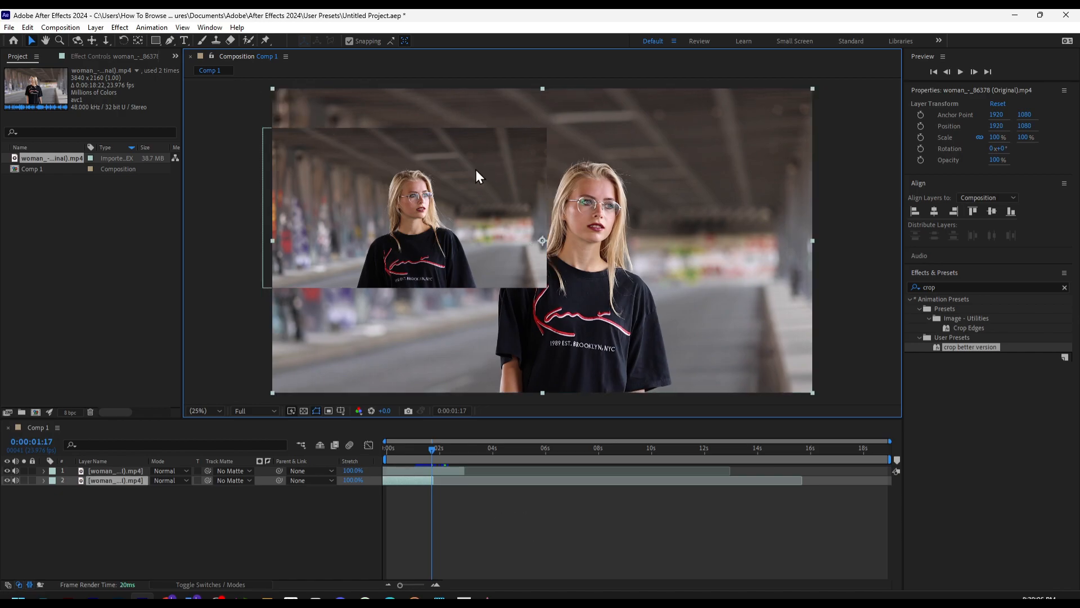
Move the full-size clip above the reduced clip in the layer stack and open it in the Layer viewer
double_click(478, 170)
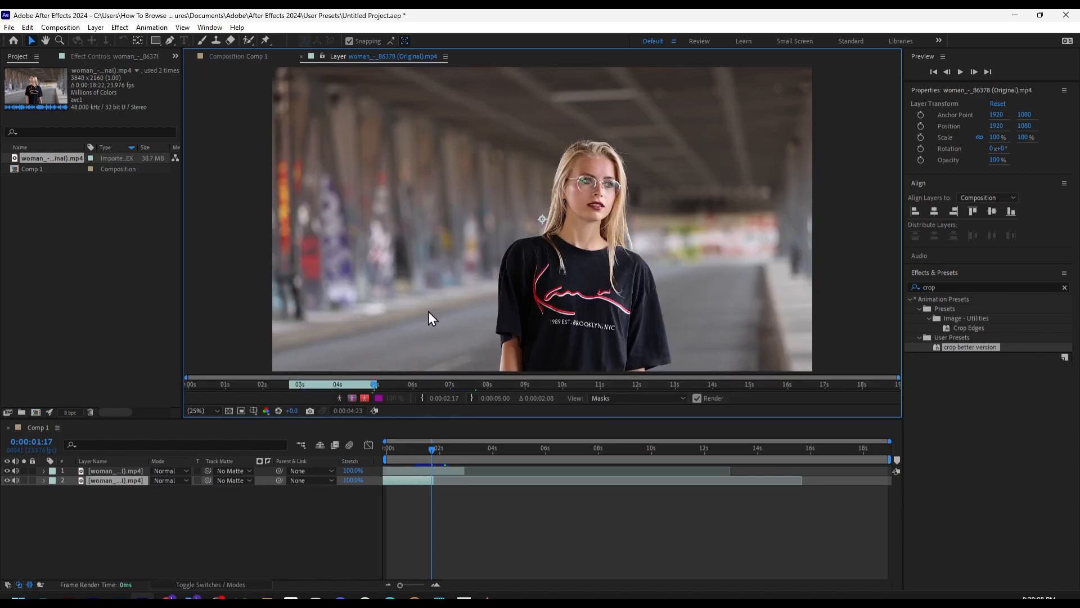
left_click(411, 470)
left_click_drag(131, 480, 129, 468)
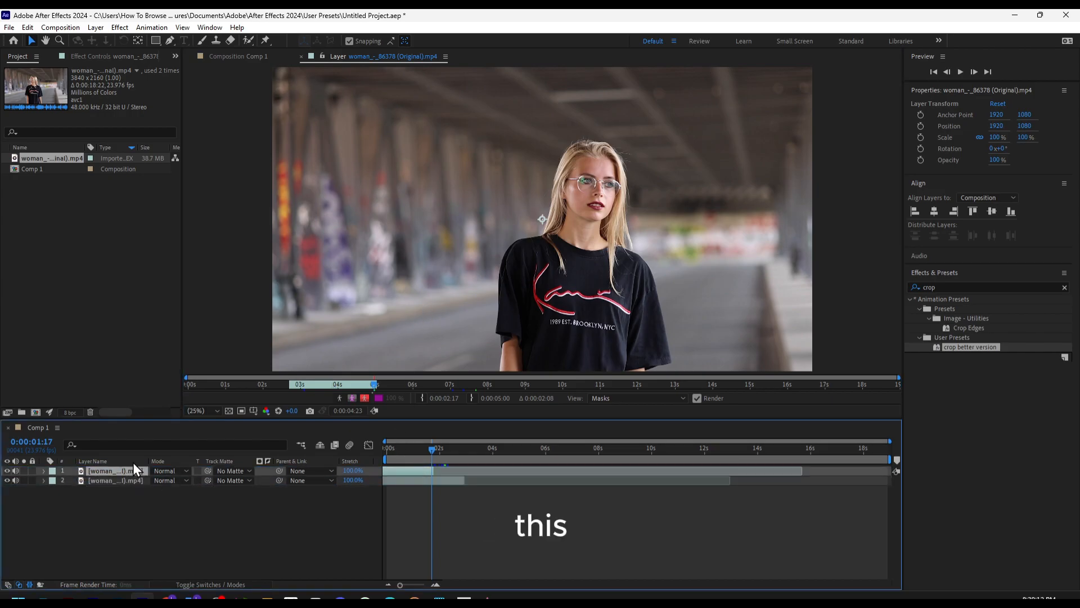
left_click(418, 481)
double_click(415, 470)
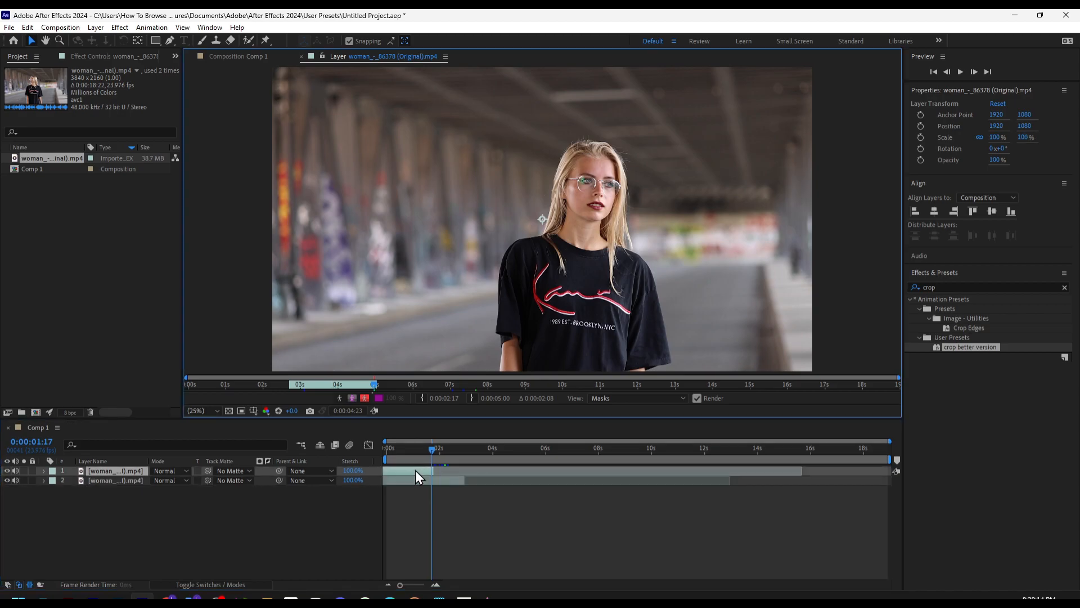
left_click(32, 170)
key("Up")
left_click(99, 481)
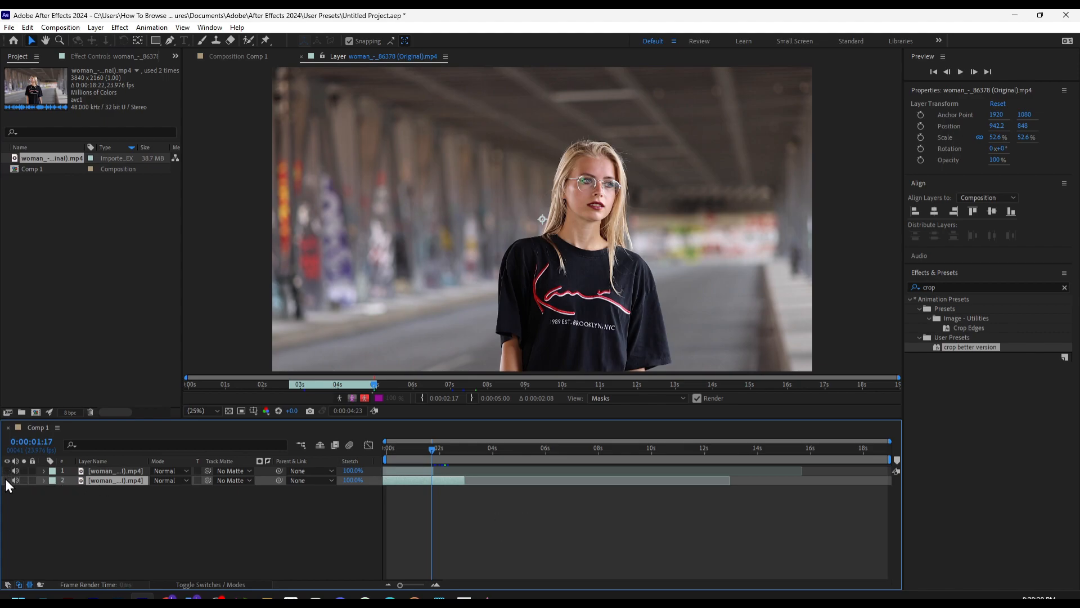
left_click(352, 470)
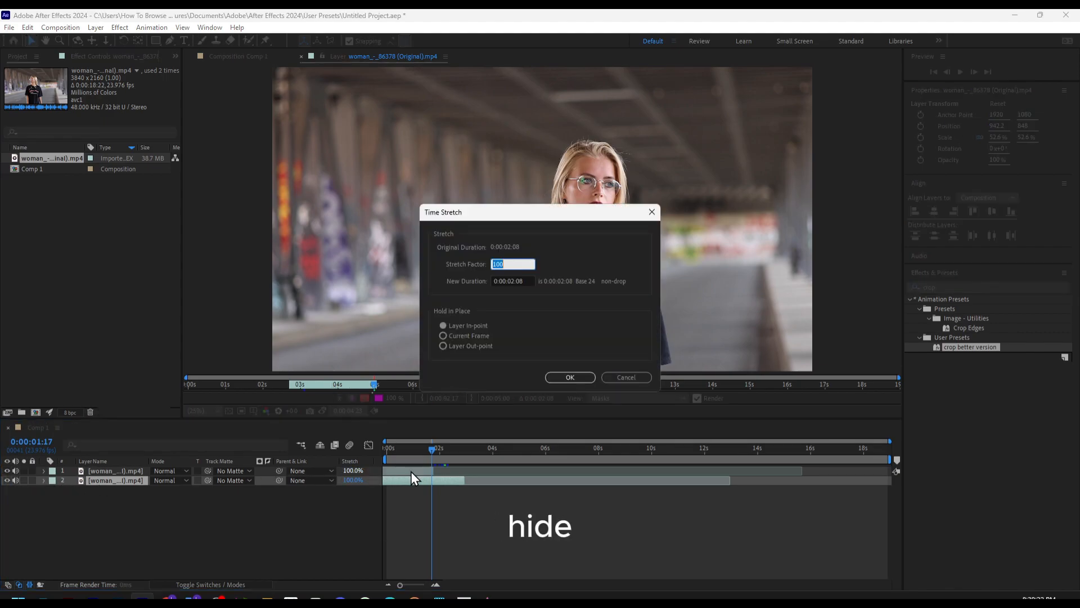
left_click(624, 377)
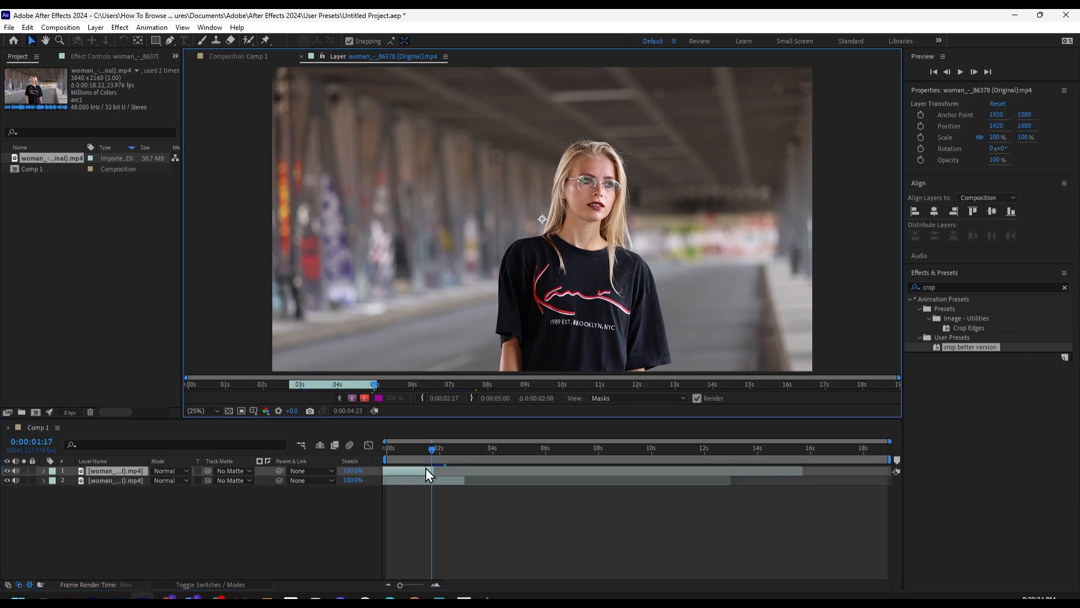
Reveal the full-size clip's transform properties and set its horizontal position to 1939
left_click(45, 40)
left_click_drag(285, 166, 261, 163)
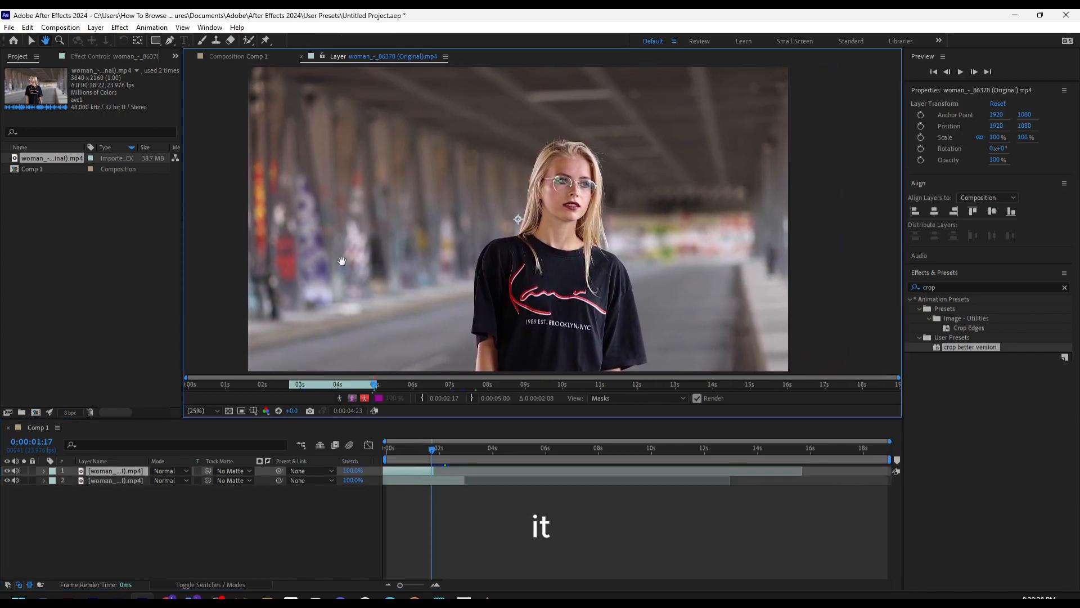
left_click(119, 481)
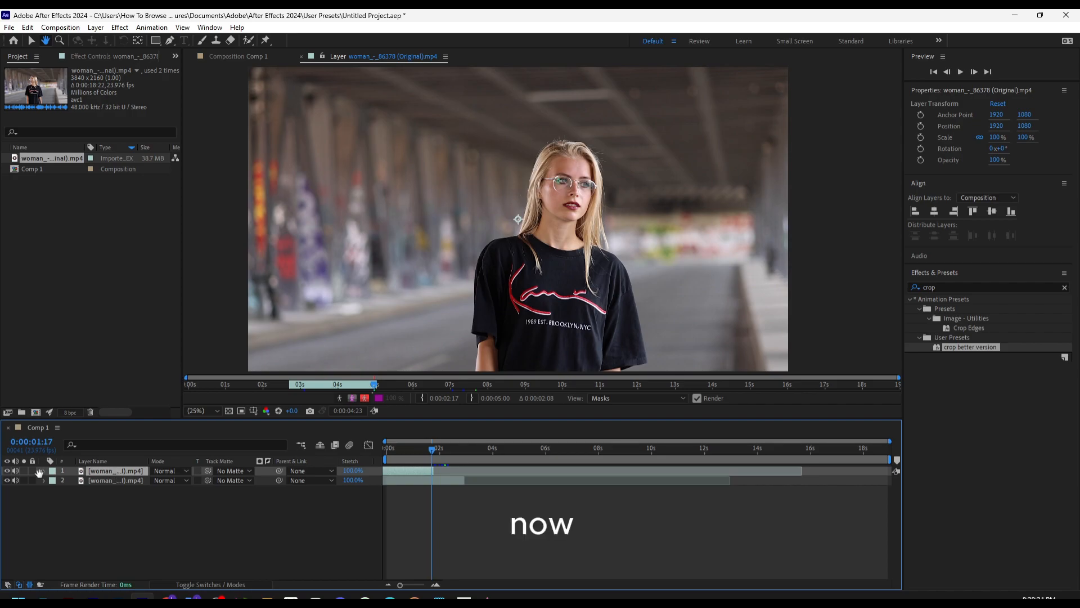
left_click(31, 40)
left_click(44, 472)
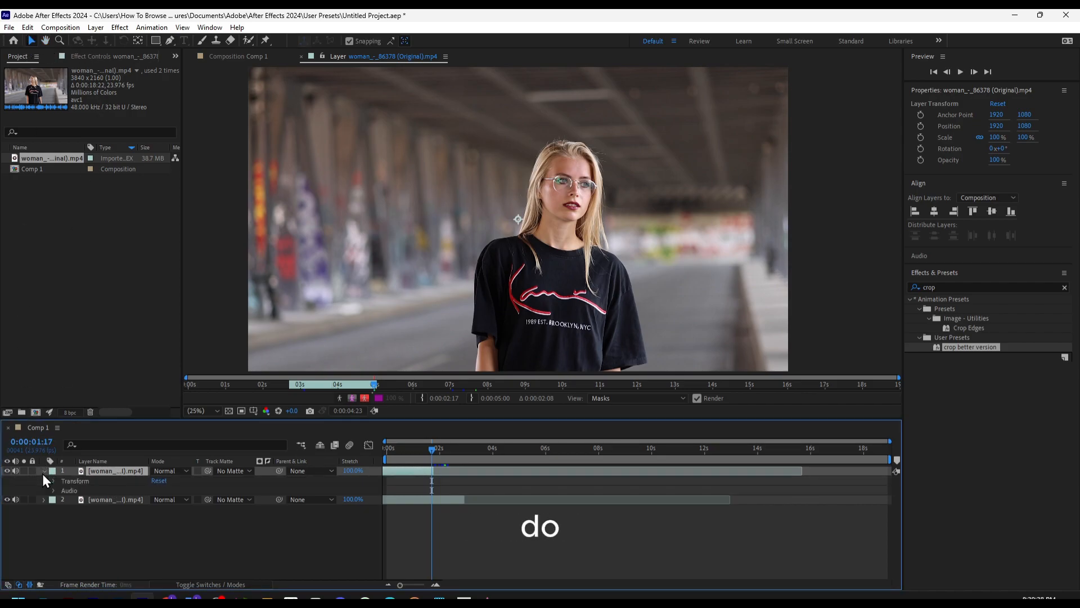
left_click(54, 481)
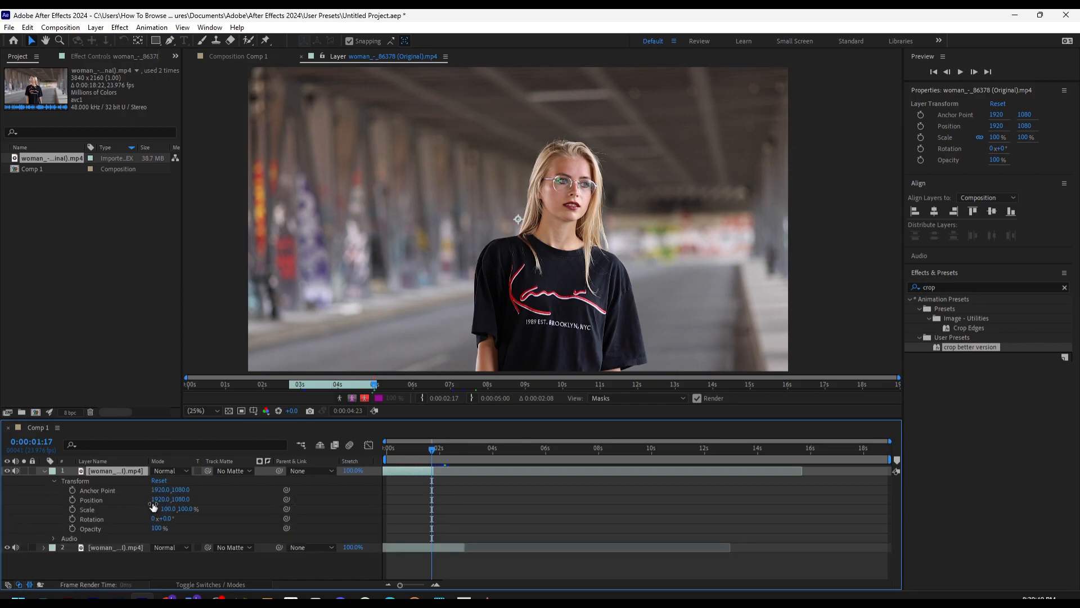
mouse_move(158, 499)
left_mouse_down()
mouse_move(196, 503)
mouse_move(164, 500)
left_mouse_up()
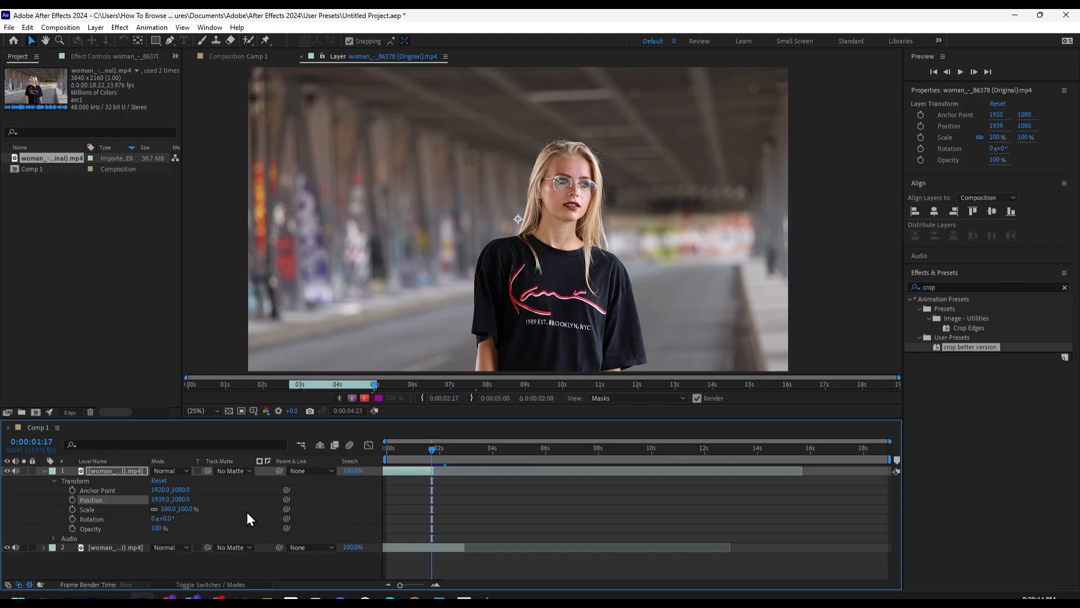
Scale the second layer to 118.6% and set its position to 965.2, 863
left_click(44, 547)
left_click(53, 557)
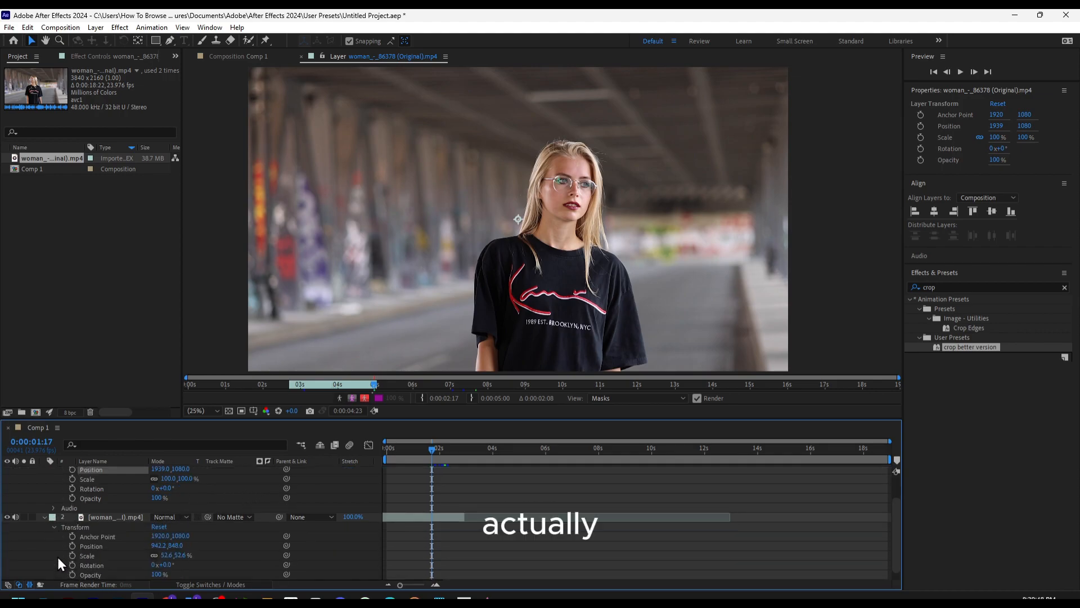
mouse_move(161, 556)
left_mouse_down()
mouse_move(183, 557)
mouse_move(178, 548)
left_mouse_up()
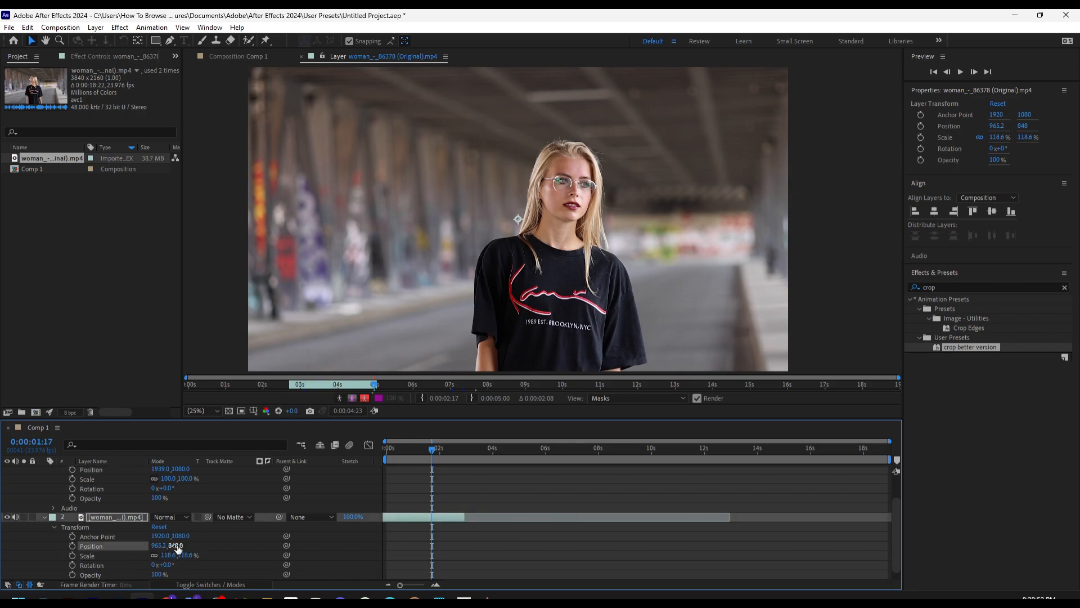
scroll(191, 517, "down", 1)
scroll(274, 471, "up", 4)
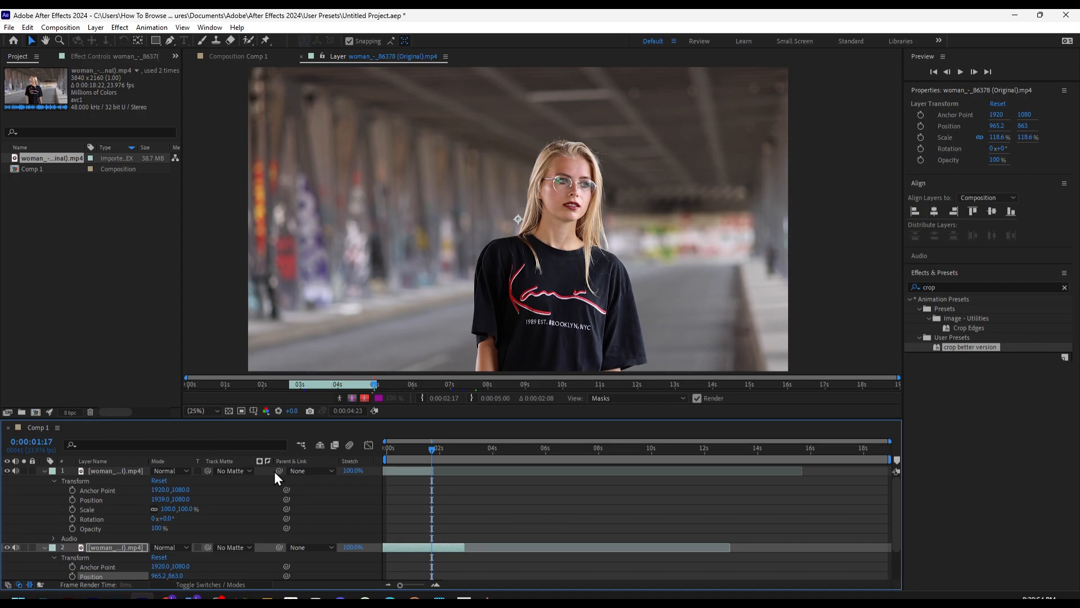
Mark the woman as foreground in the top clip with Roto Brush strokes over her head, hair and shirt
left_click(248, 40)
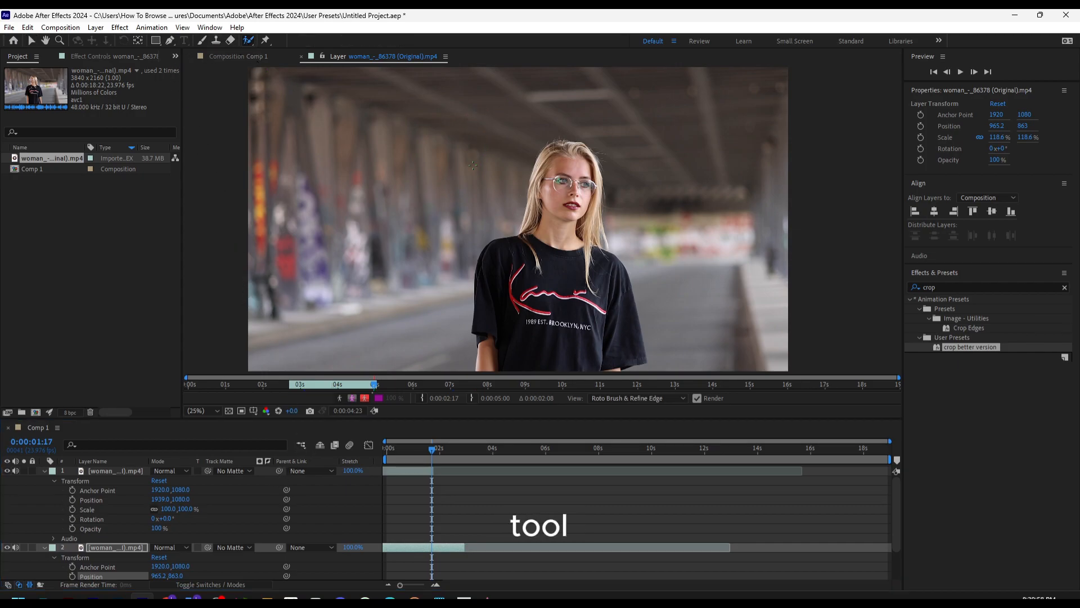
left_click_drag(524, 98, 464, 173)
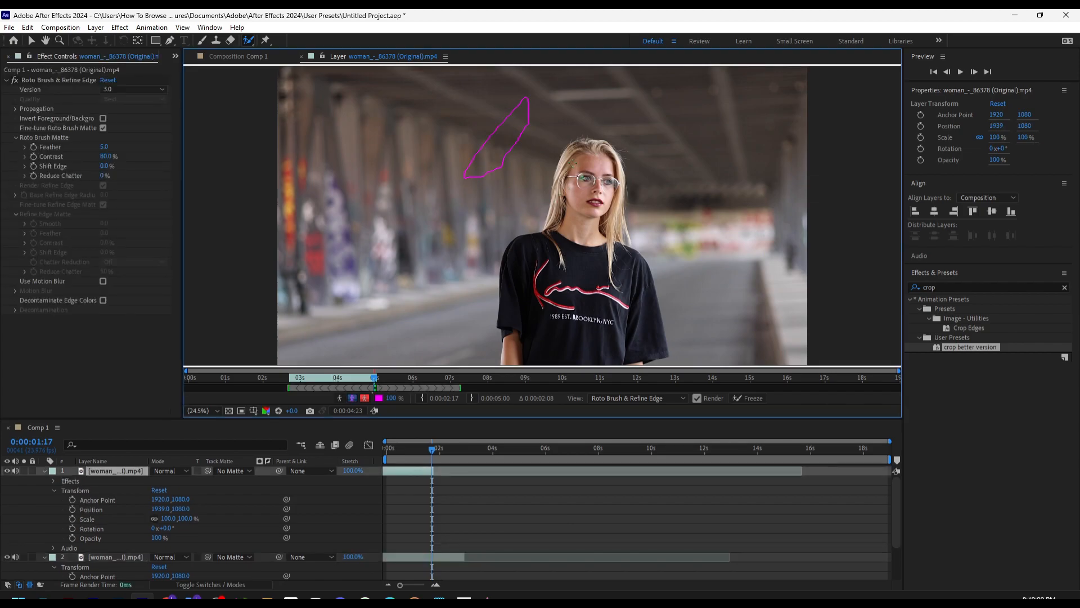
mouse_move(591, 152)
left_mouse_down()
mouse_move(572, 194)
mouse_move(573, 232)
mouse_move(538, 253)
mouse_move(511, 342)
left_mouse_up()
mouse_move(585, 358)
left_mouse_down()
mouse_move(646, 355)
mouse_move(653, 307)
mouse_move(639, 270)
left_mouse_up()
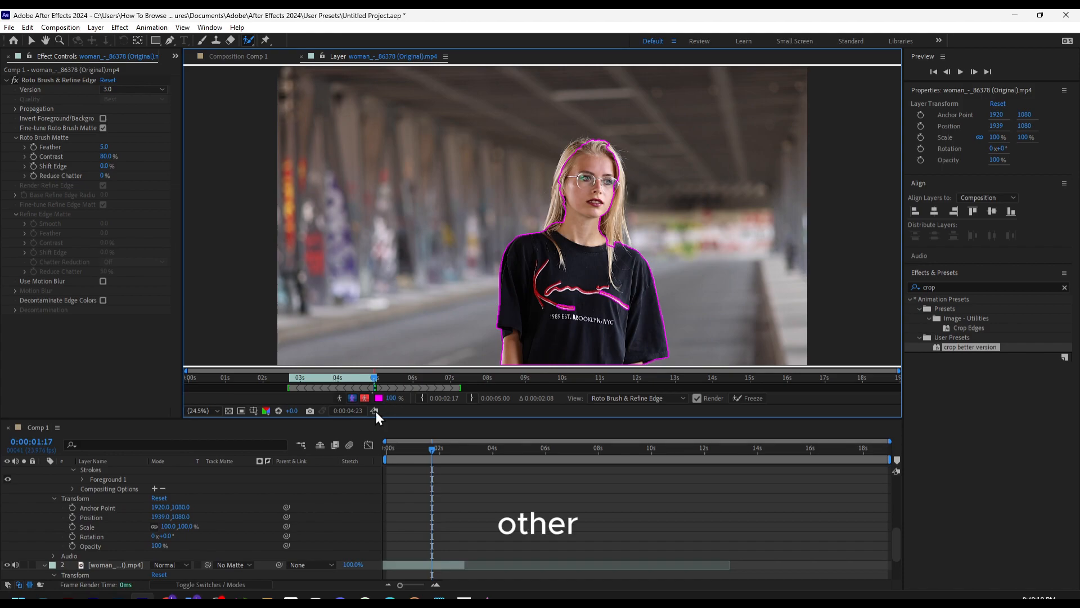
Scrub between the composition's start and 0:00:00:06 to check how the Roto Brush outline follows the woman
left_click_drag(423, 447, 376, 443)
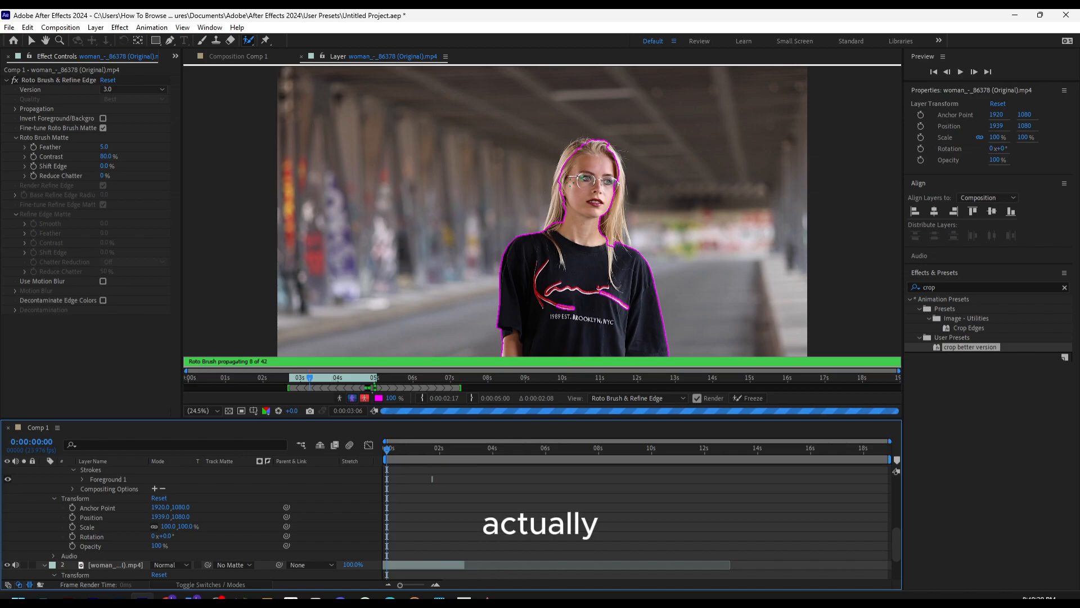
key("grave")
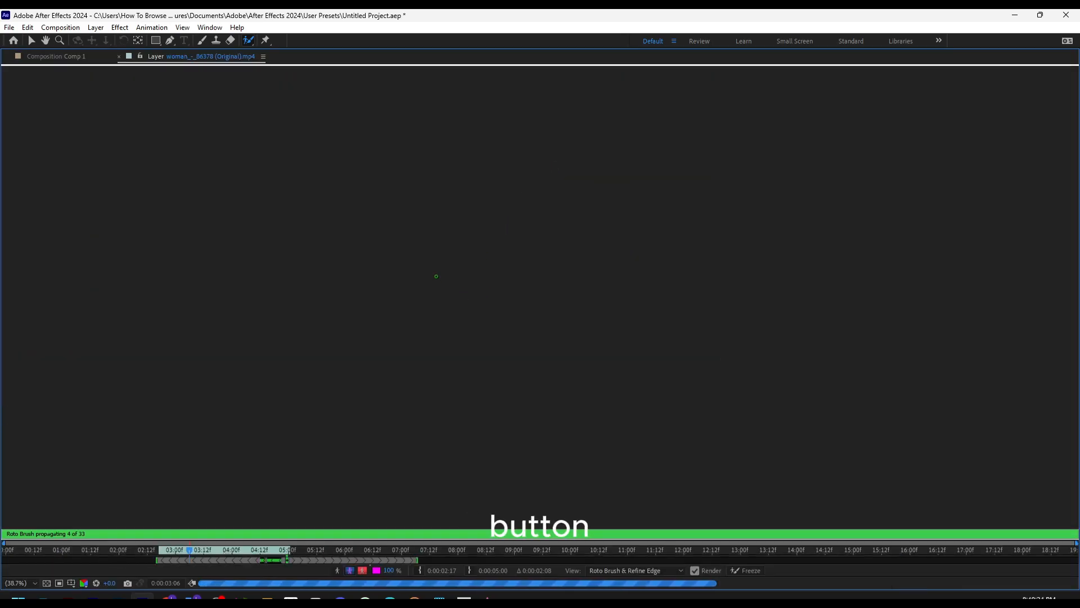
key("grave")
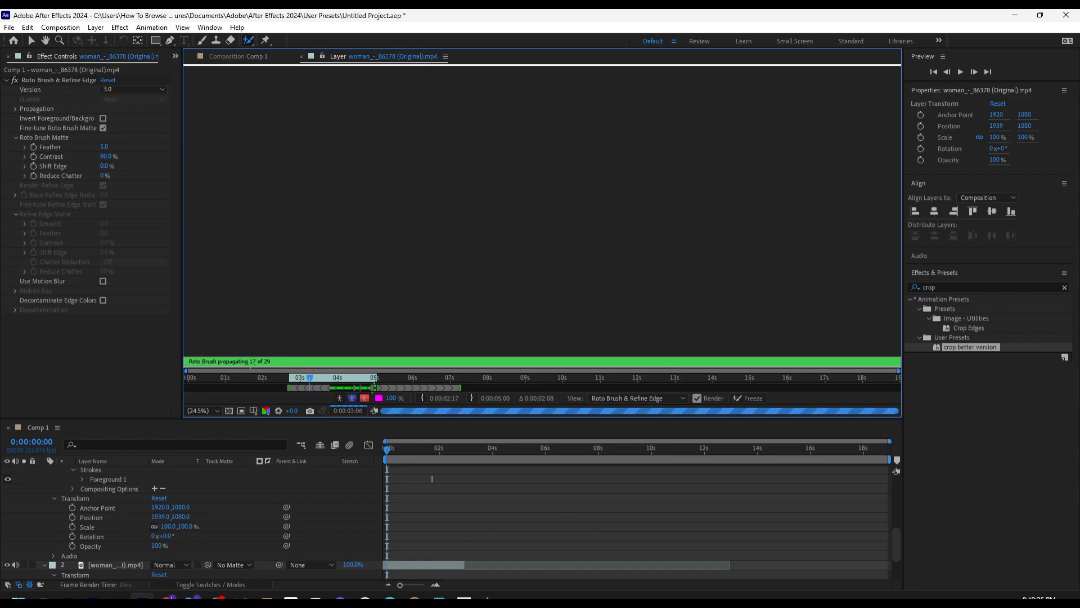
mouse_move(390, 447)
left_mouse_down()
mouse_move(443, 451)
mouse_move(394, 448)
left_mouse_up()
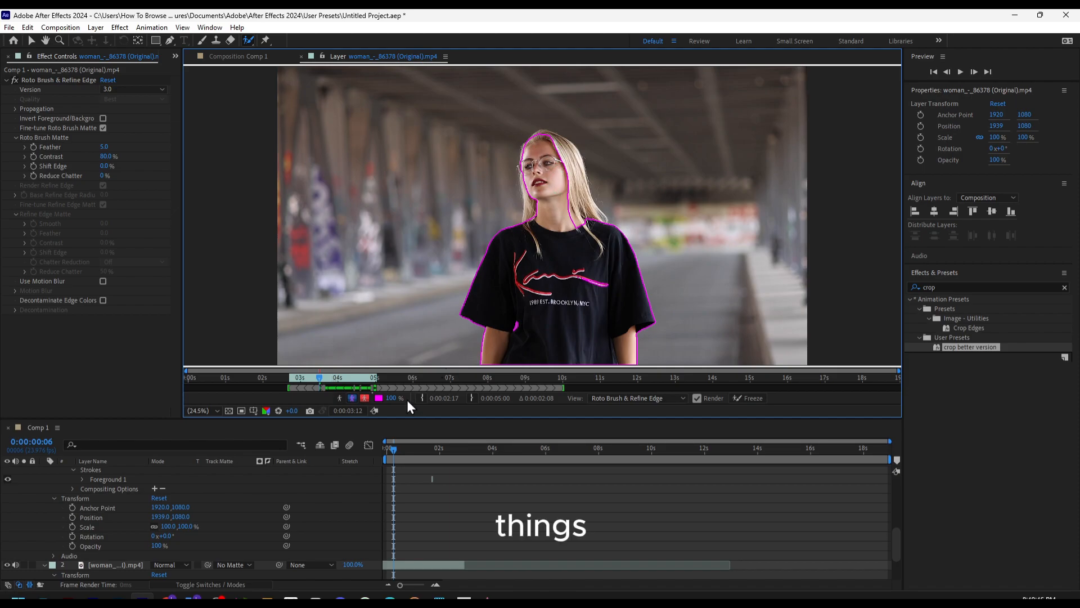
mouse_move(394, 448)
left_mouse_down()
mouse_move(436, 451)
mouse_move(385, 452)
left_mouse_up()
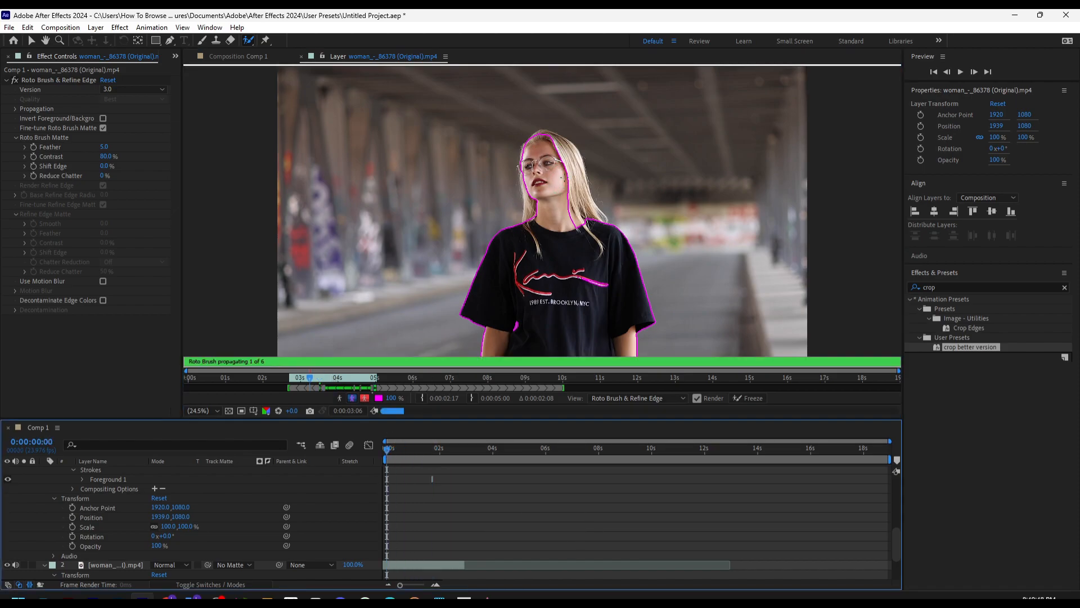
Refine the Roto Brush outline on the first frame, adding the woman's hair and removing excess background beside it
key("grave")
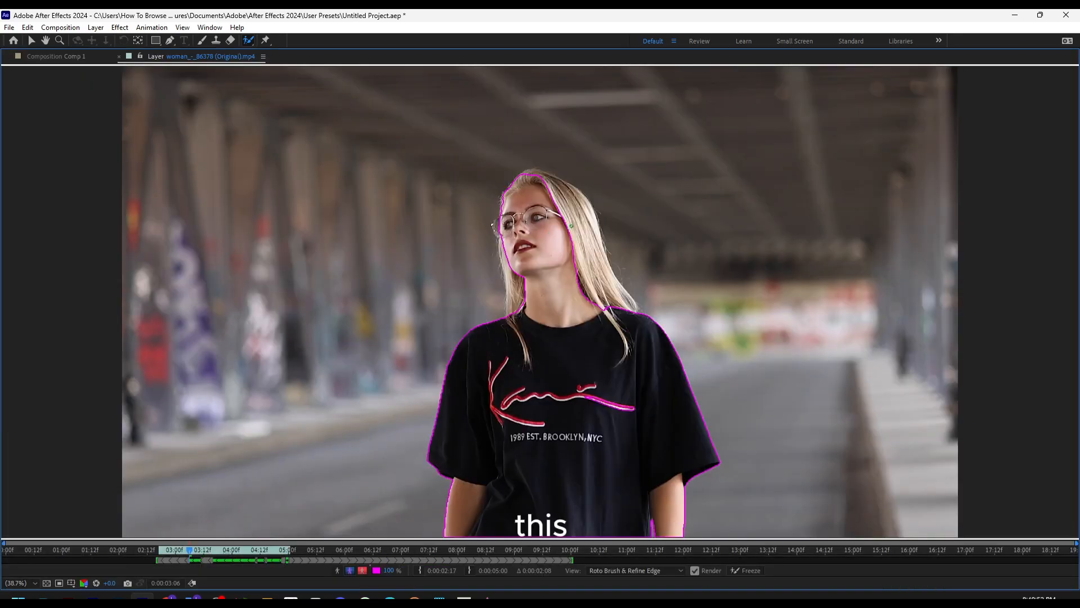
scroll(572, 221, "up", 6)
scroll(572, 221, "down", 3)
left_click_drag(546, 181, 599, 284)
mouse_move(500, 130)
left_mouse_down()
mouse_move(543, 137)
mouse_move(594, 172)
mouse_move(620, 206)
mouse_move(657, 327)
mouse_move(710, 417)
mouse_move(617, 418)
mouse_move(496, 131)
left_mouse_up()
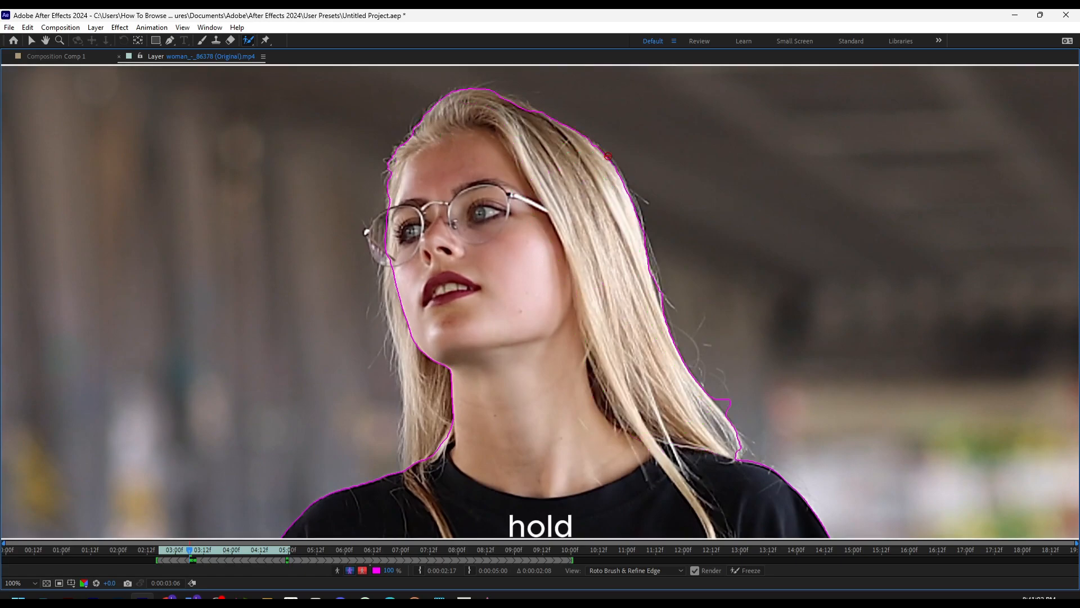
left_click_drag(730, 404, 725, 406)
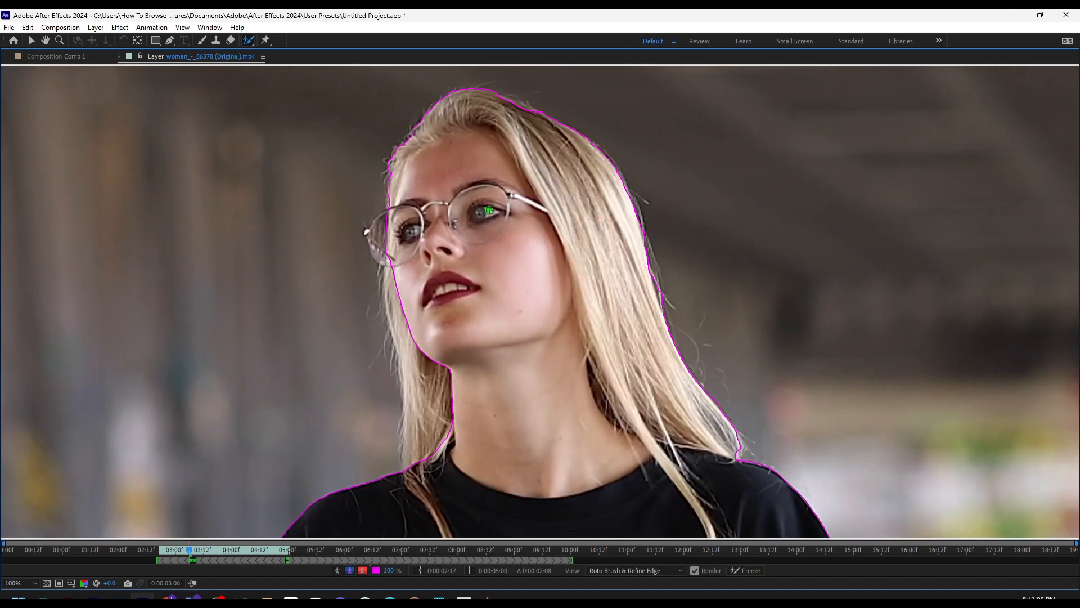
Move to 0:00:02:09 and examine the whole frame's Roto Brush outline at that time
key("grave")
left_click_drag(404, 450, 449, 448)
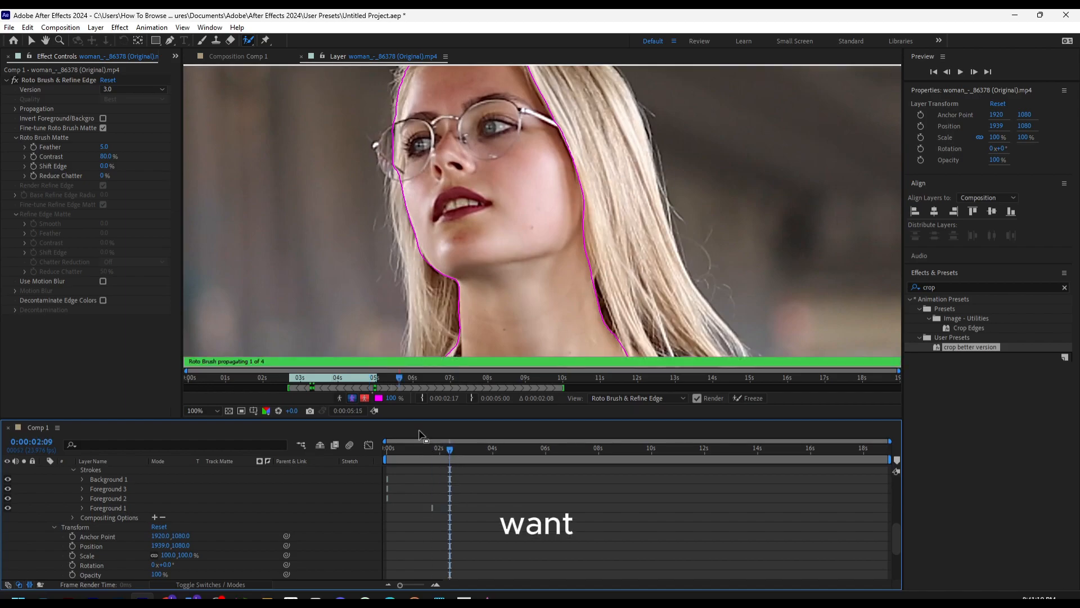
scroll(455, 258, "down", 5)
scroll(456, 257, "up", 4)
scroll(455, 271, "down", 4)
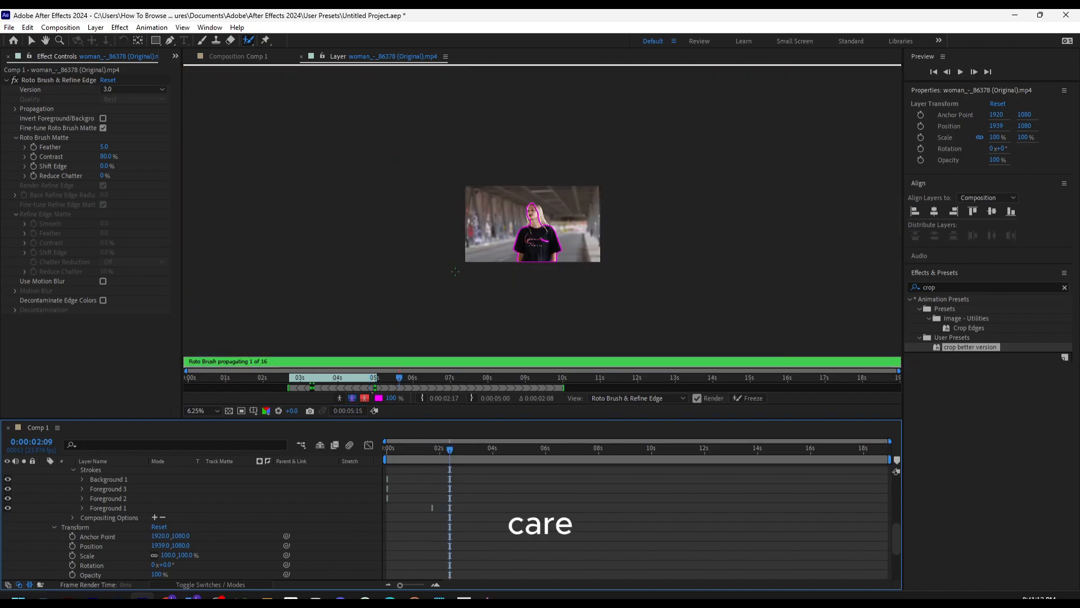
scroll(455, 271, "up", 2)
scroll(455, 272, "down", 1)
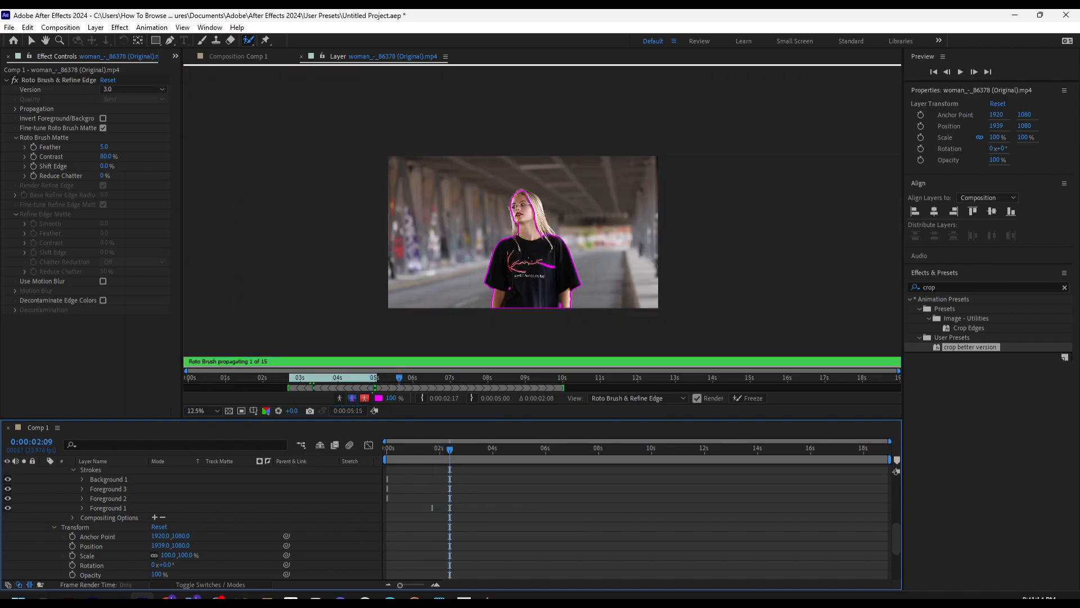
scroll(93, 492, "up", 5)
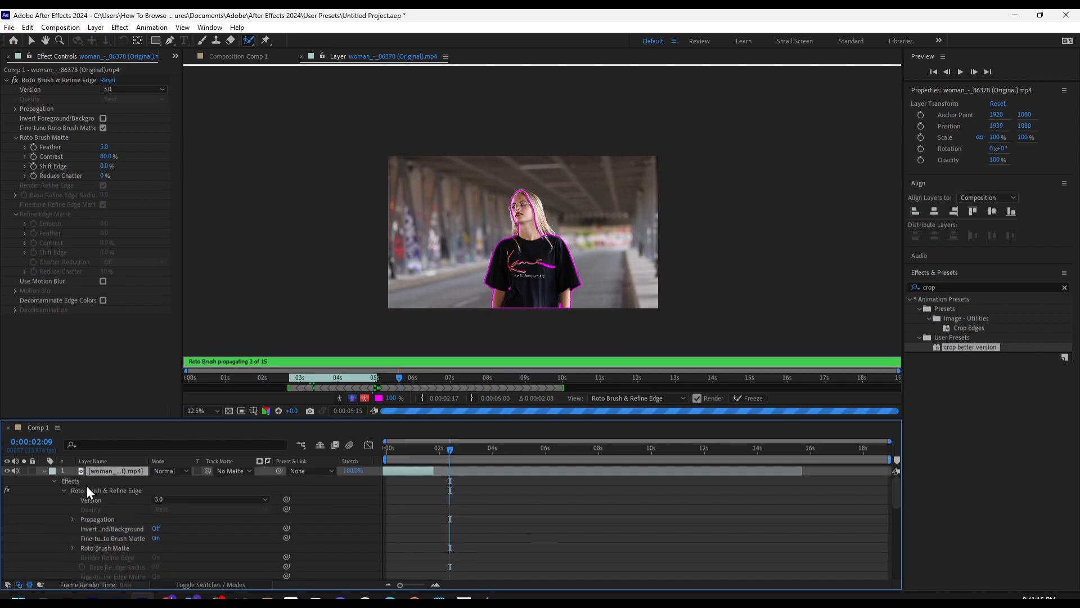
Collapse the expanded properties of both clip layers in the timeline
left_click(48, 475)
left_click(45, 472)
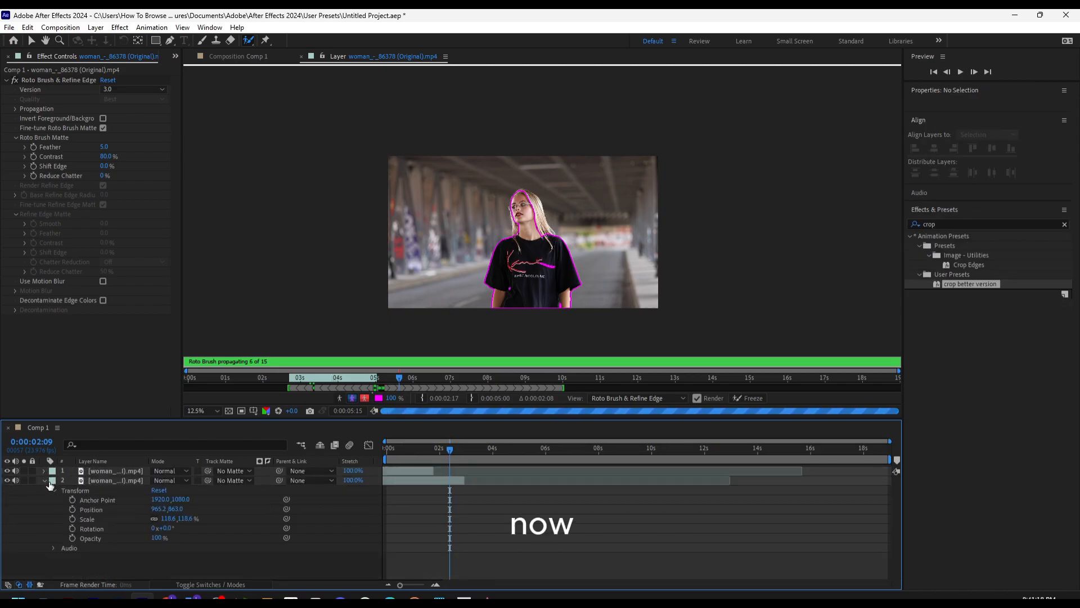
left_click(44, 482)
Slide the top clip about 12 frames earlier in the timeline and return the current time to 0:00:00:00
left_click_drag(448, 454, 414, 453)
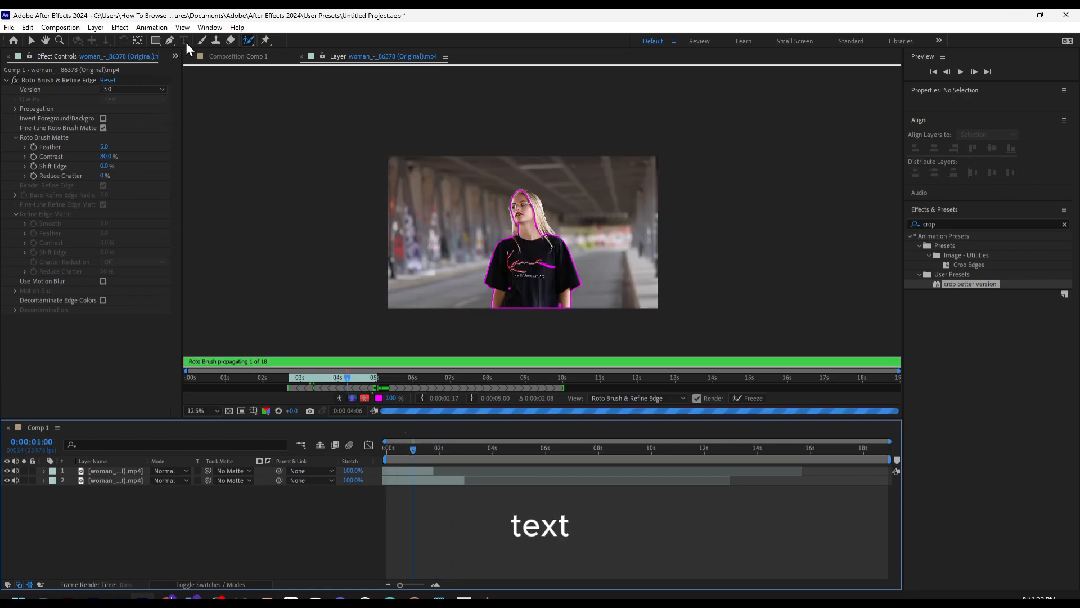
left_click(390, 470)
left_click_drag(413, 450, 365, 449)
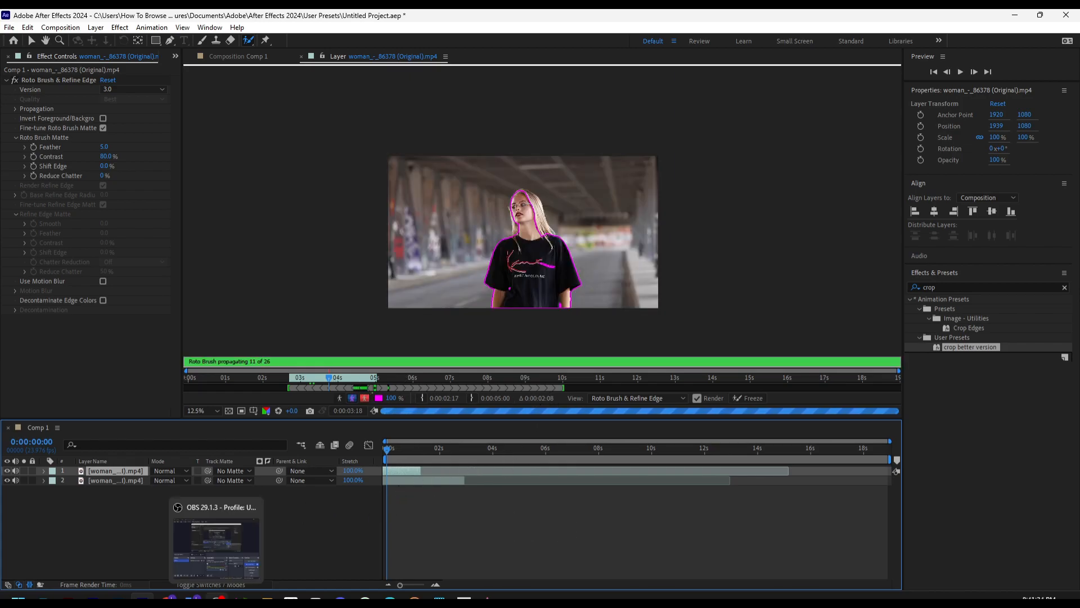
left_click(217, 600)
left_click(216, 600)
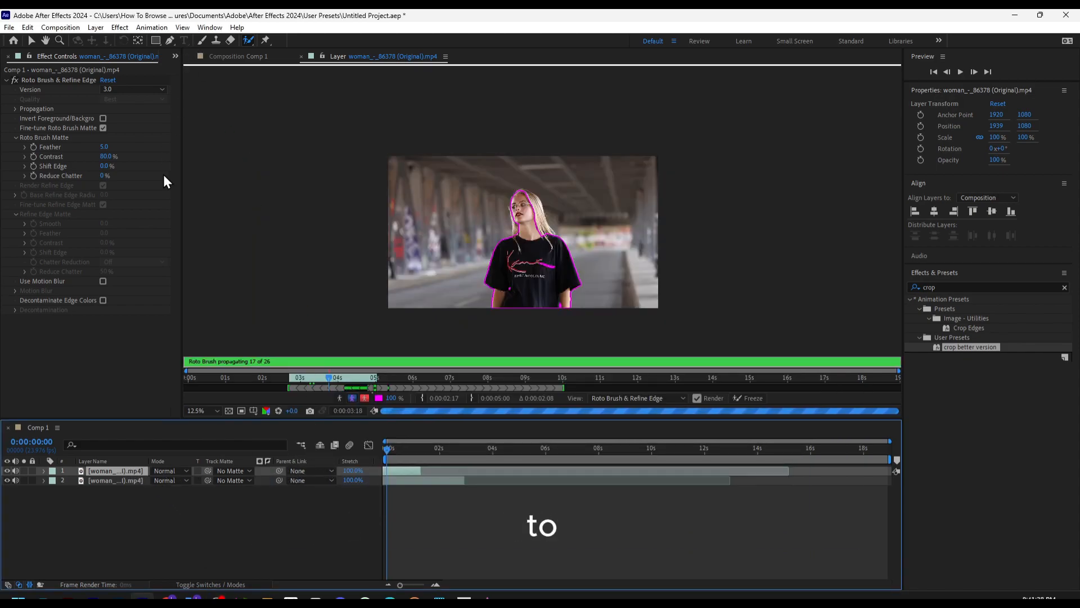
Add a new empty text layer to the composition above the two clip layers
right_click(191, 524)
mouse_move(282, 383)
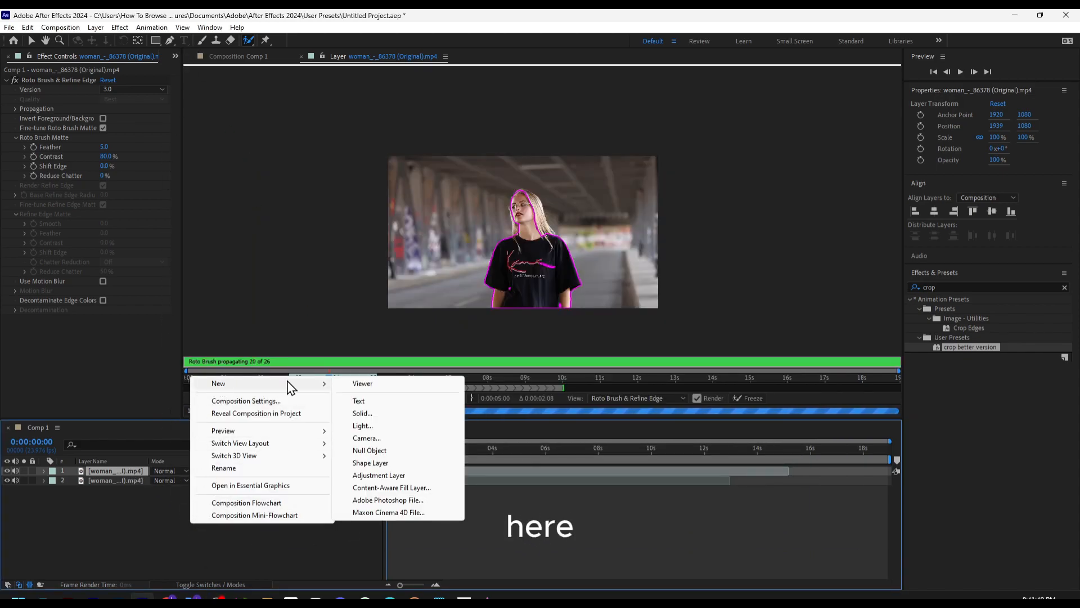
left_click(370, 402)
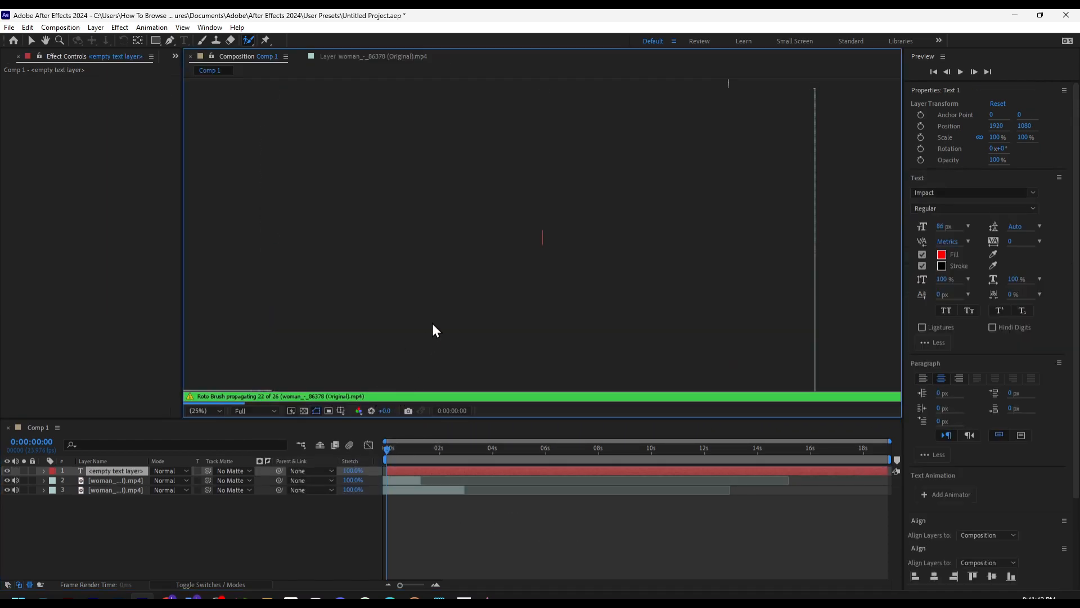
Enter "fdfdfdfdfdf" as the new text layer's content and finish editing the text
type("fdfdfdfdfdf")
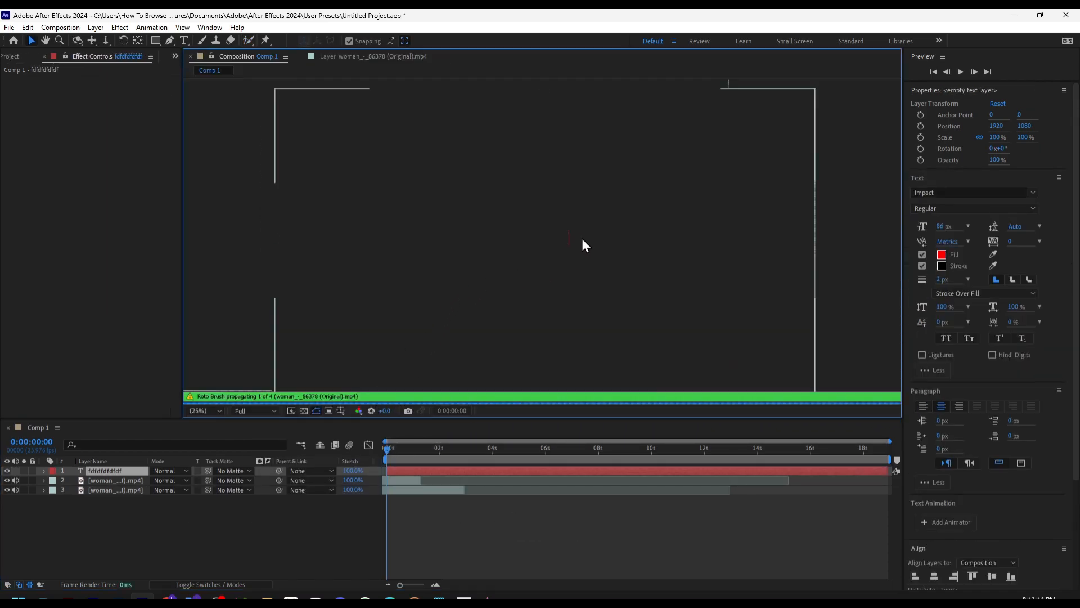
left_click(533, 271)
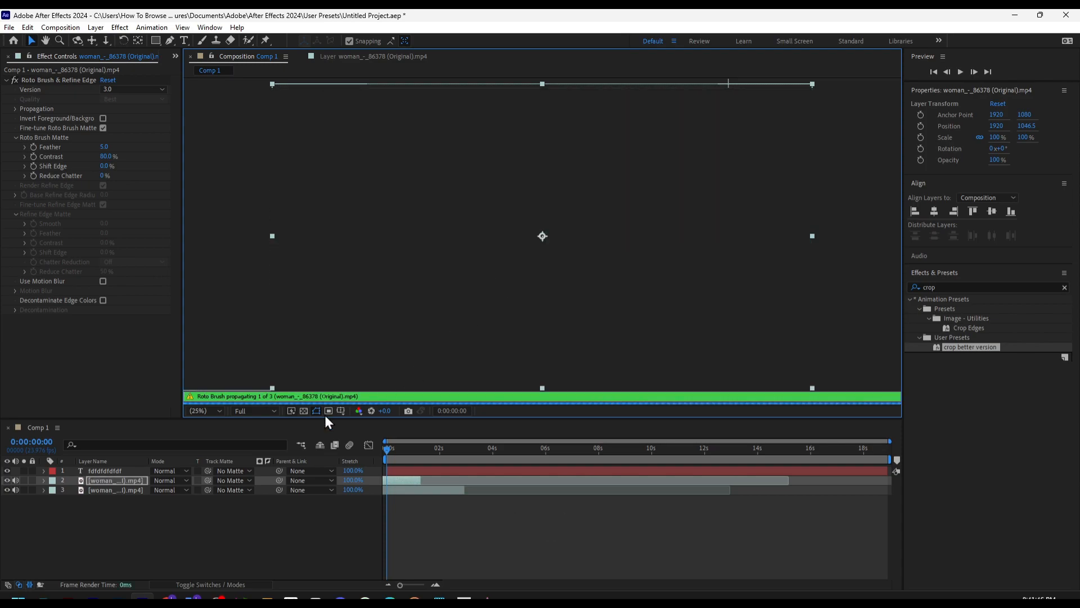
Add a full-frame blue solid layer between the text layer and the two clip layers
right_click(229, 513)
mouse_move(275, 372)
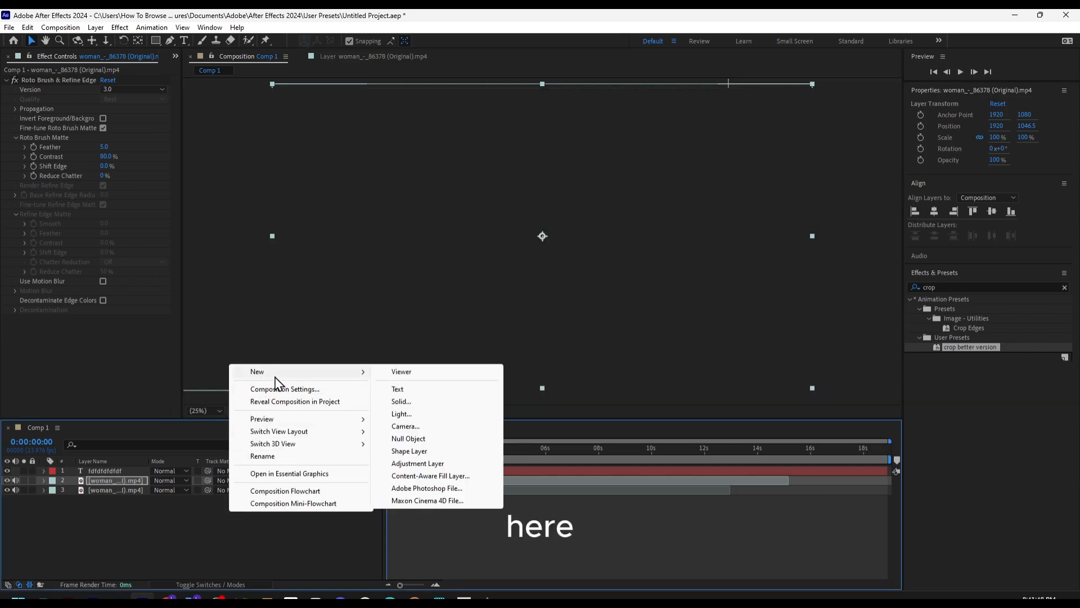
left_click(428, 402)
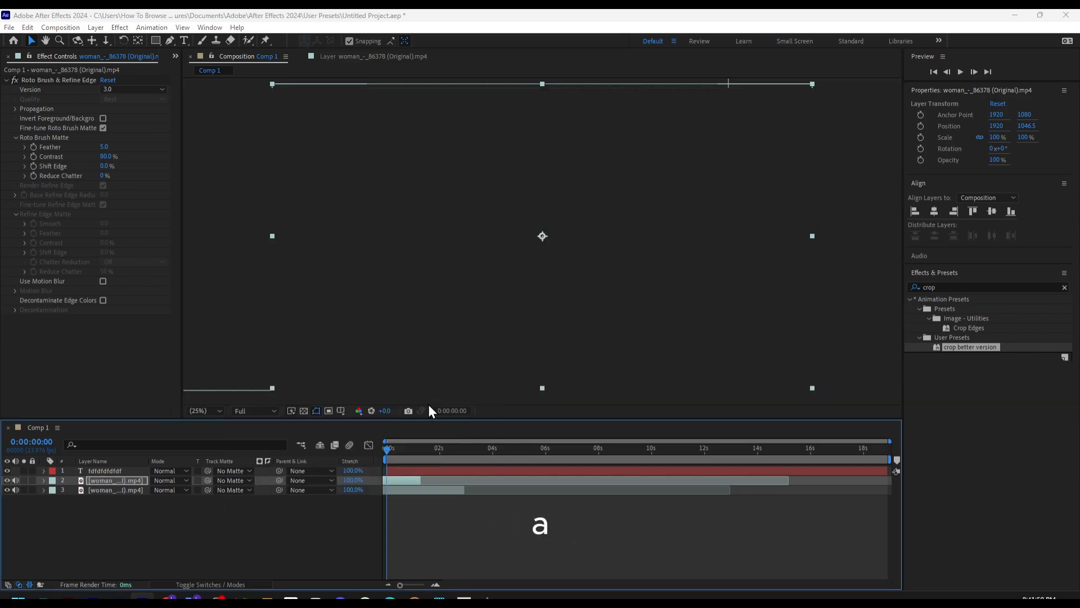
left_click(580, 407)
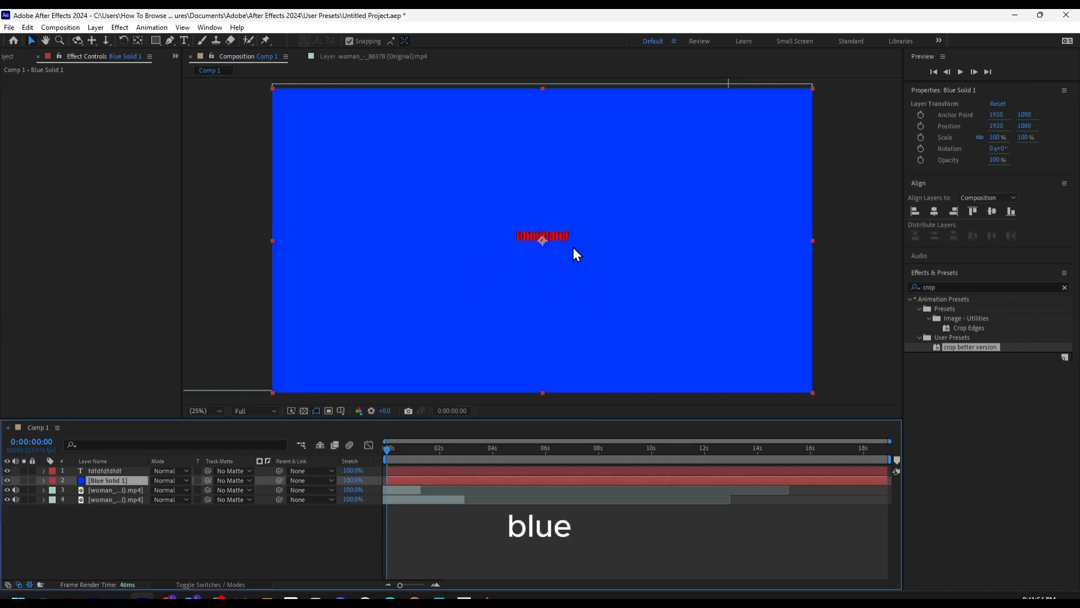
Move the blue solid slightly down to about position 1920, 1103.5 and open it in its own layer view
scroll(573, 247, "up", 6)
scroll(544, 197, "down", 2)
left_click_drag(543, 197, 566, 212)
double_click(571, 201)
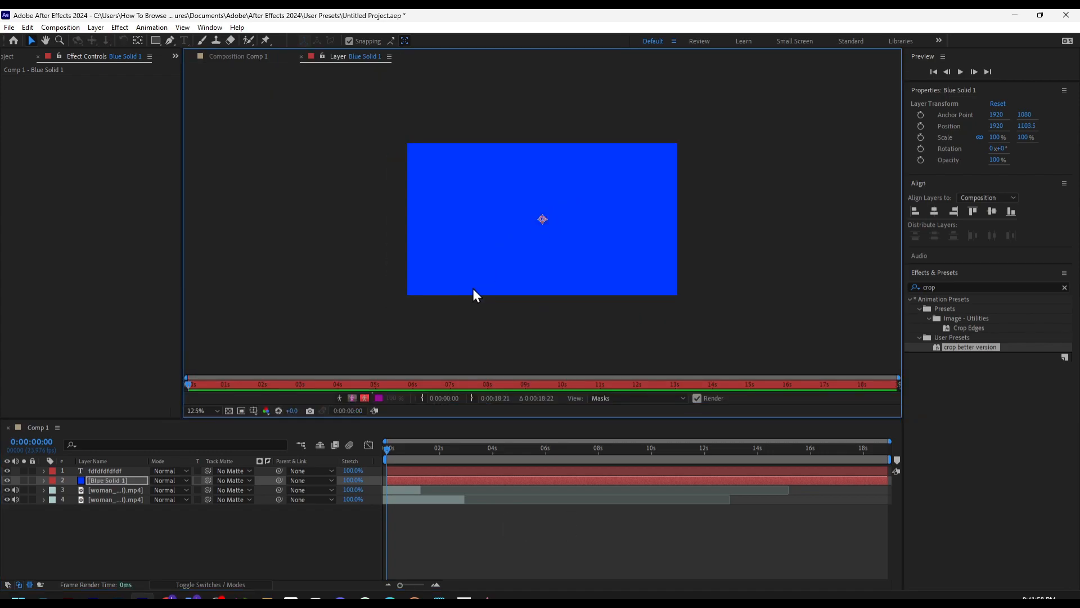
Add a shape layer and draw a narrow upright red rectangle about 33.5 by 161.5 px just left of the text
right_click(197, 530)
mouse_move(282, 391)
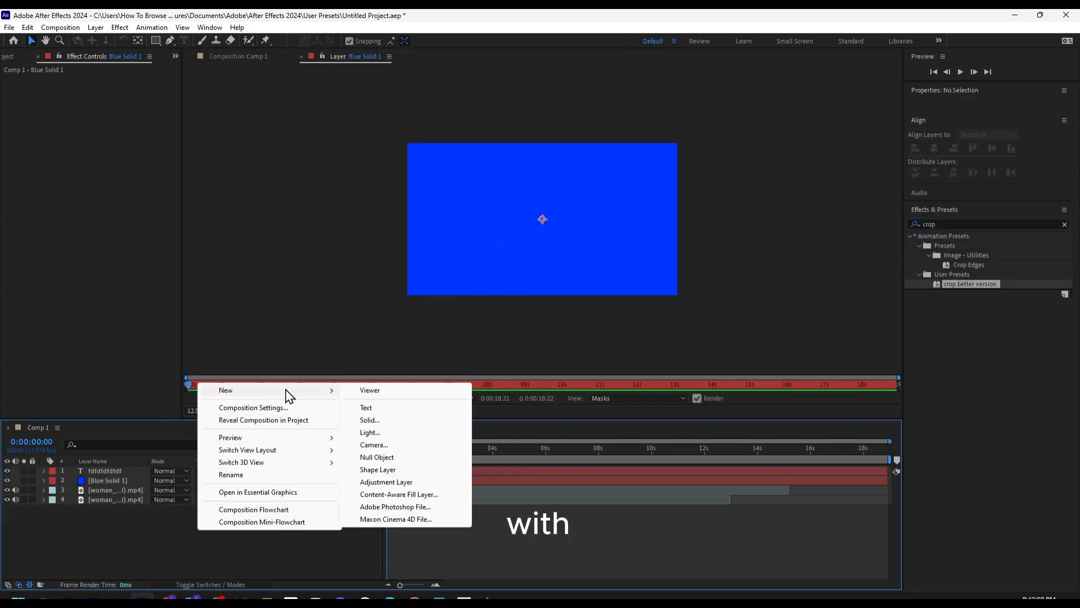
left_click(406, 470)
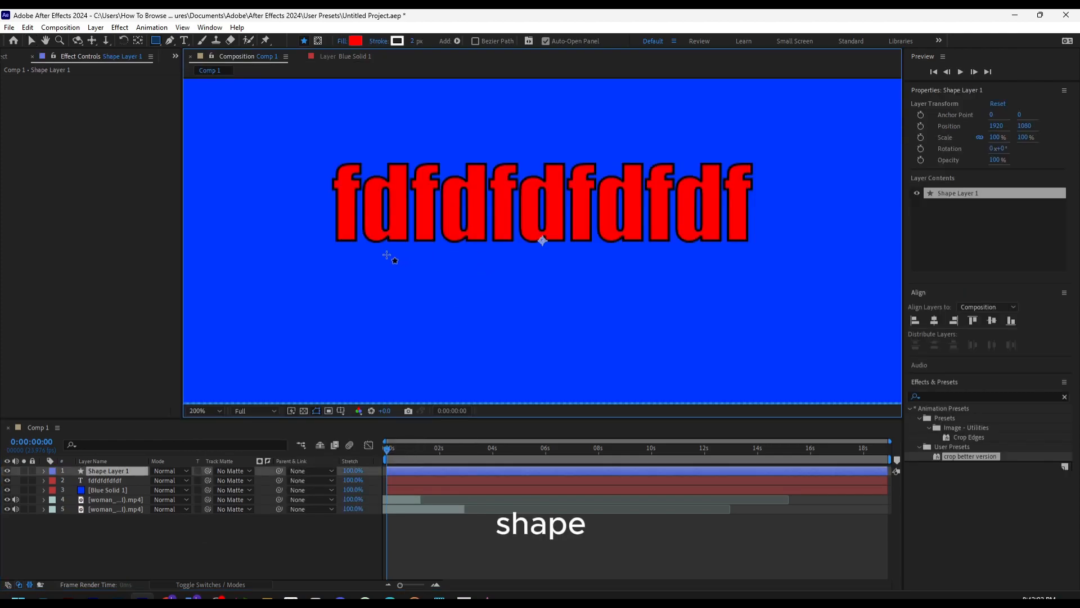
left_click_drag(280, 154, 320, 337)
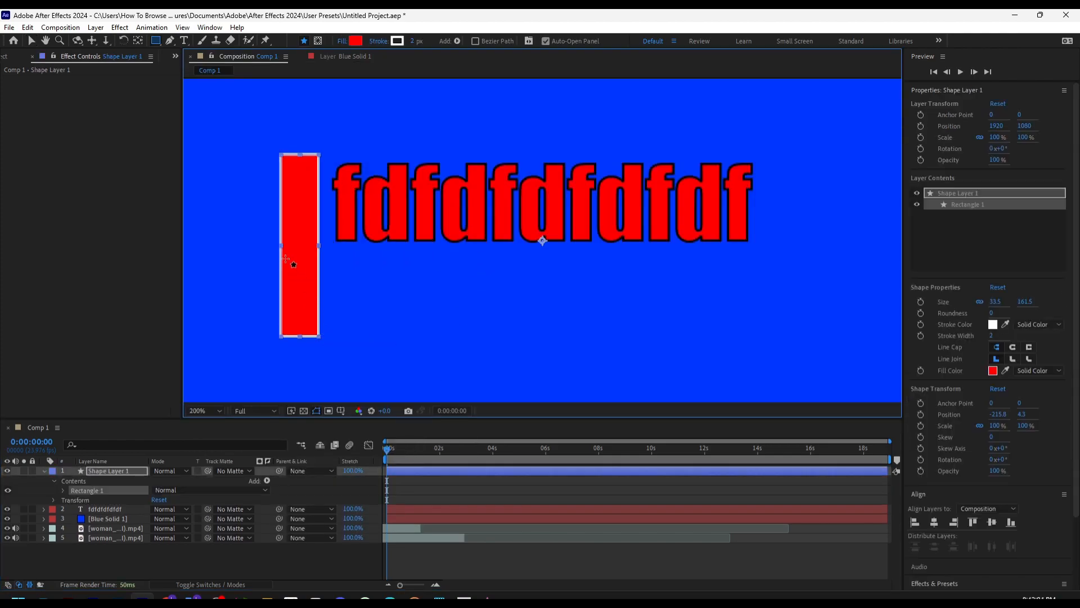
Stretch the rectangle horizontally to about 1792% scale so it spans the text, and set its stroke width to 0 px
key("v")
left_click_drag(316, 241, 693, 216)
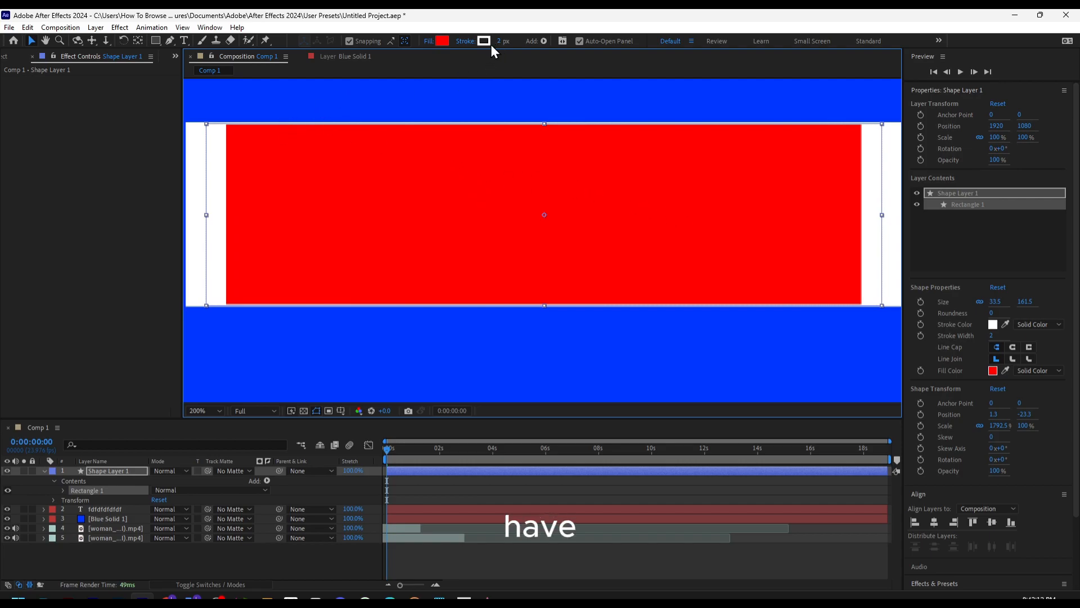
left_click_drag(500, 44, 483, 43)
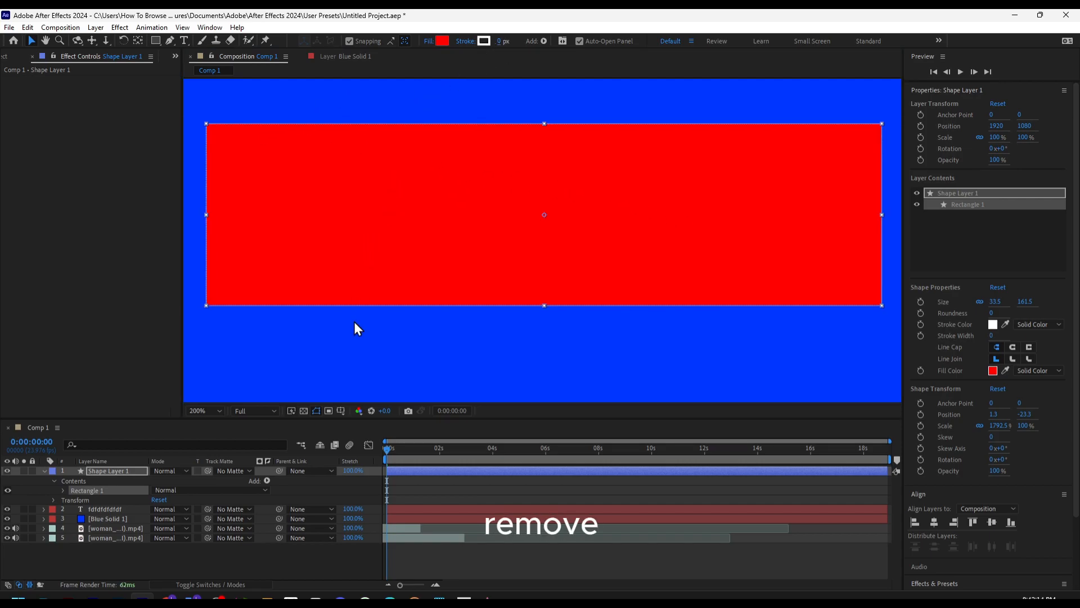
Move the shape layer below the text layer and above the blue solid so the red rectangle sits behind the text
left_click_drag(93, 474, 123, 515)
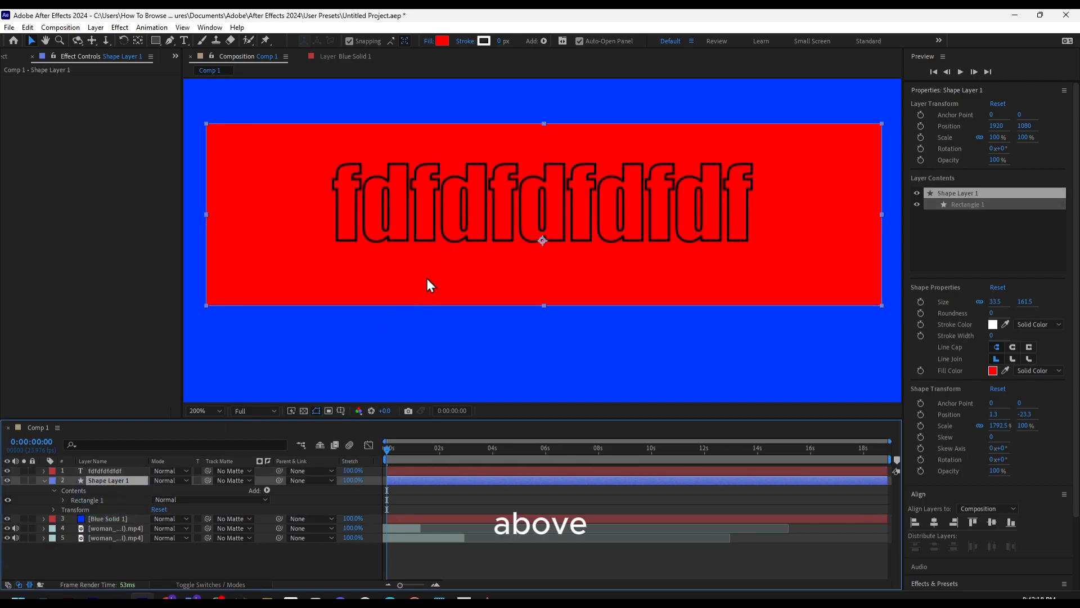
left_click_drag(422, 217, 459, 203)
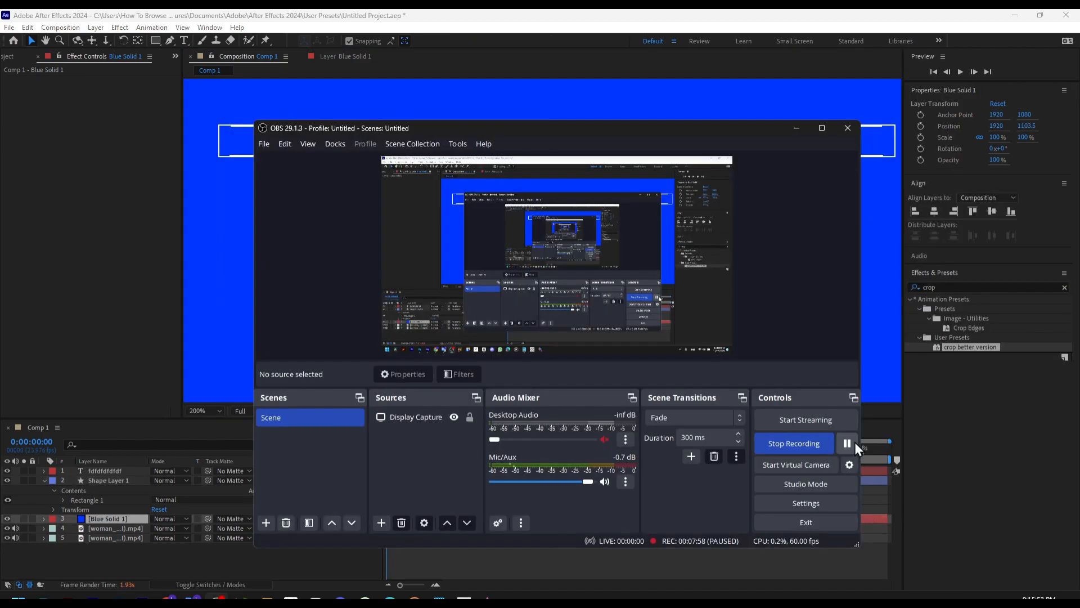
left_click(854, 443)
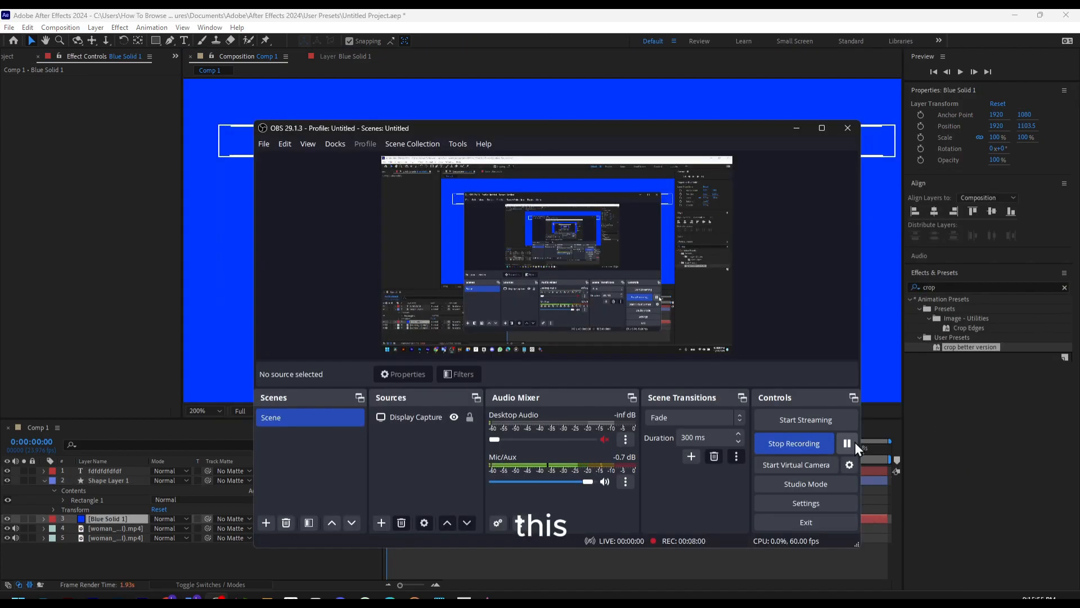